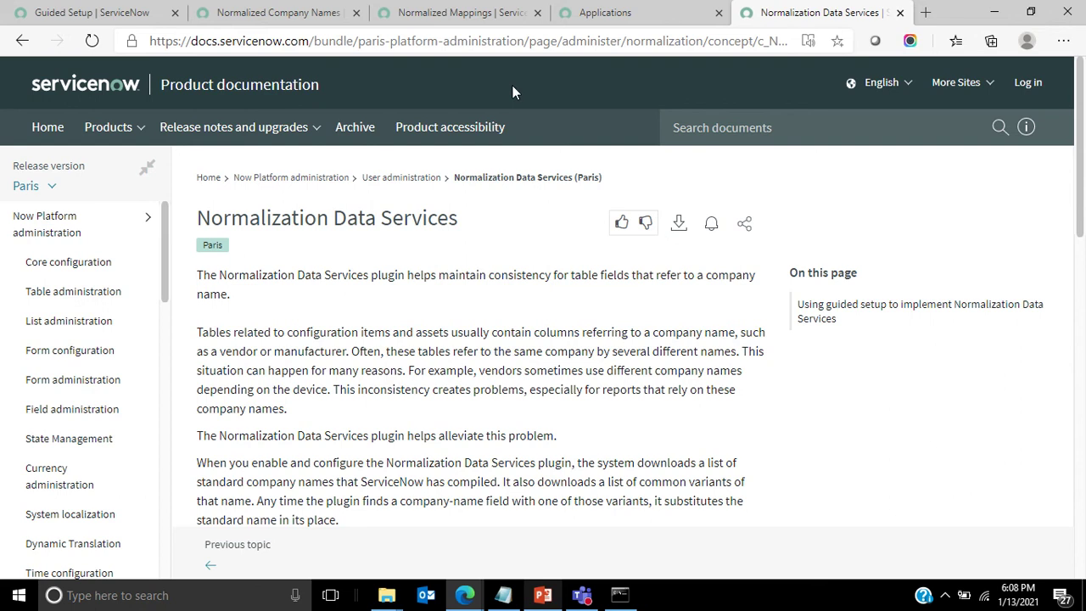
- Check the Normalization Data Services plugins in the applications list, and open the guided setup's Manage Data tasks
left_click(598, 13)
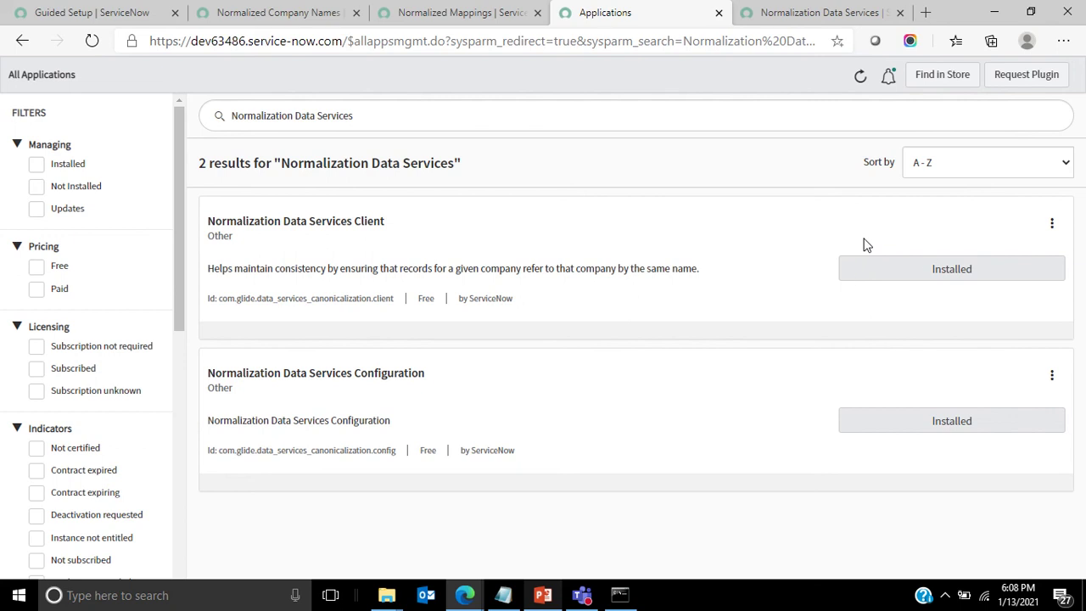
left_click(123, 7)
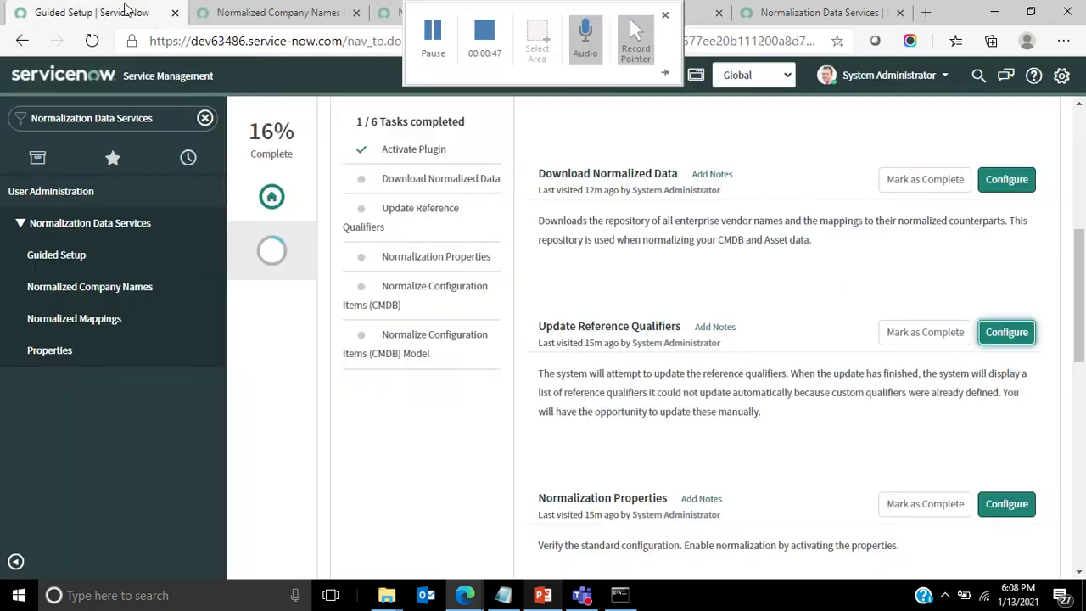
left_click(84, 256)
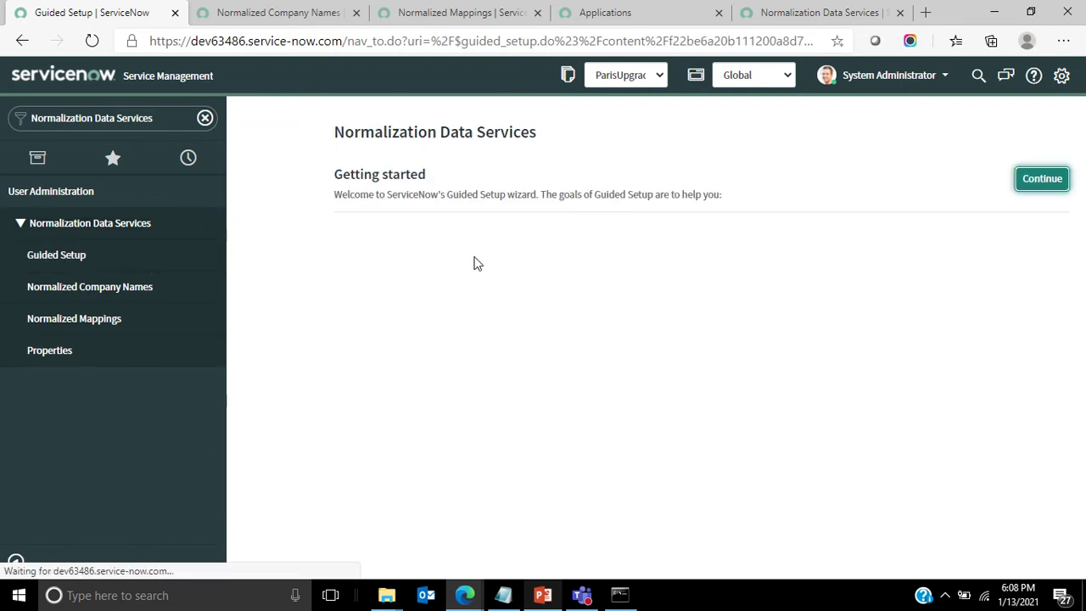
left_click(1054, 180)
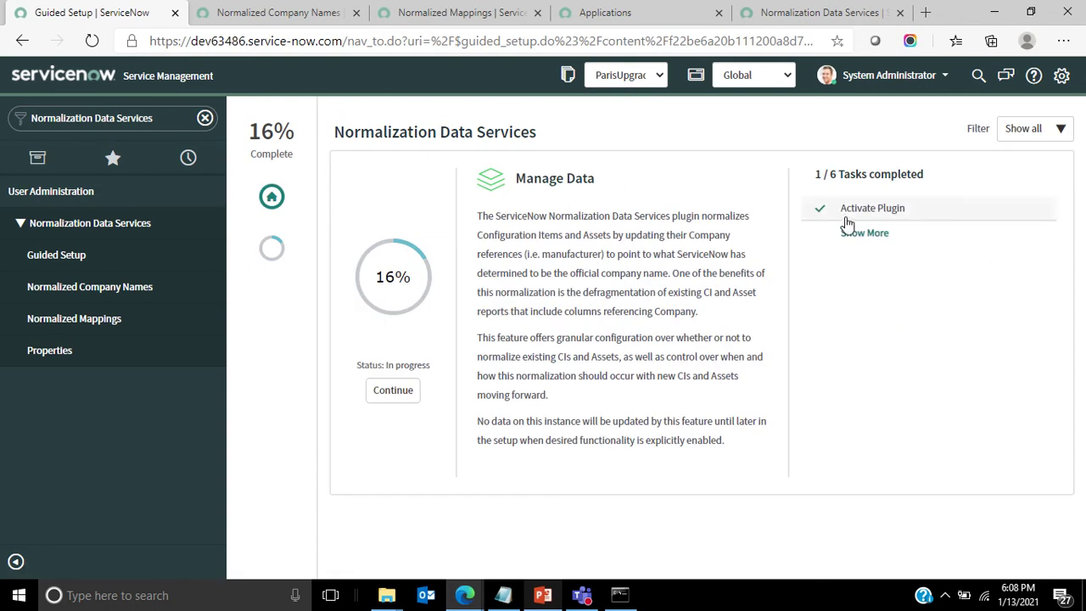
left_click(867, 234)
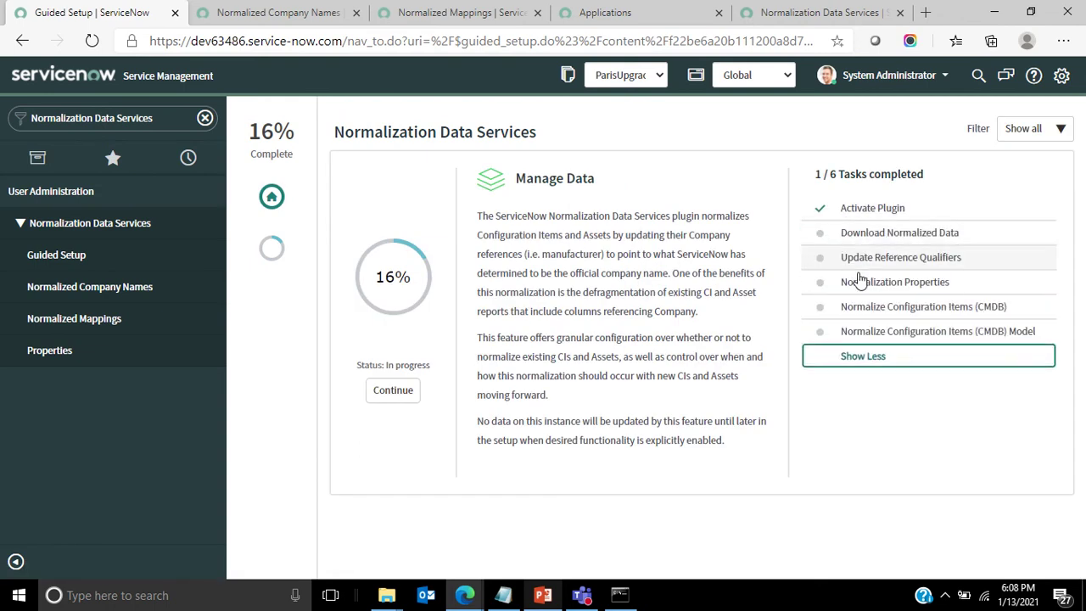
left_click(400, 393)
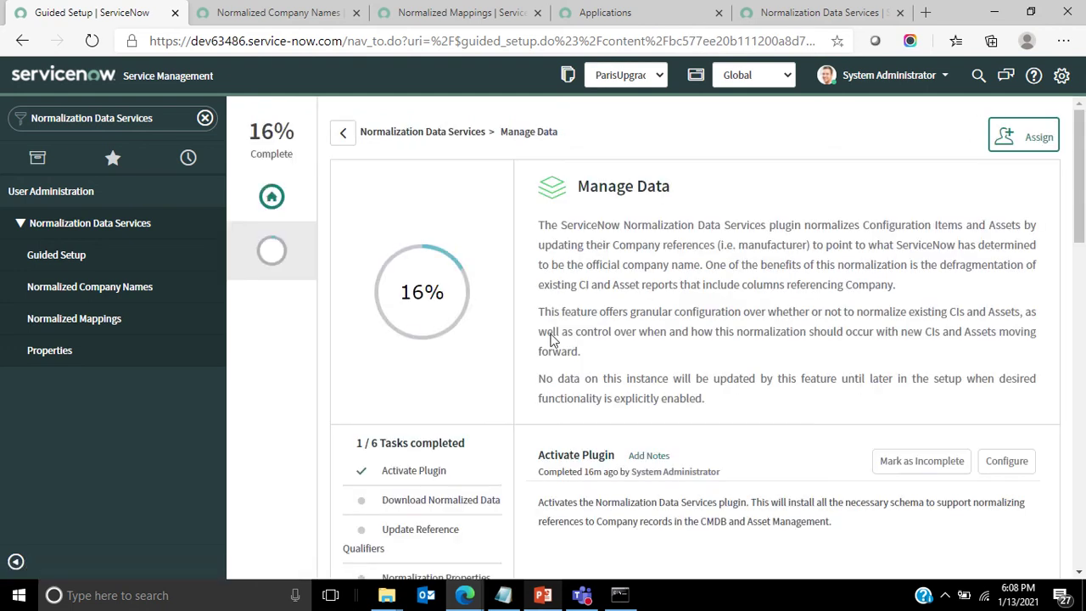
- Open the configuration of the Download Normalized Data task
scroll(805, 293, "down", 2)
scroll(805, 293, "down", 2)
left_click(1006, 252)
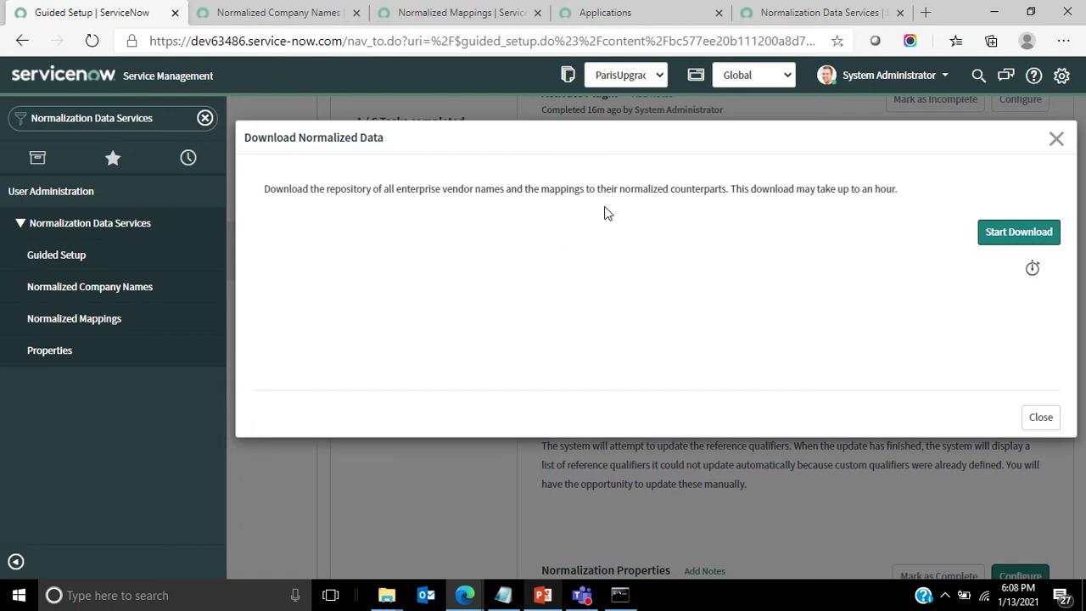
- Filter the Normalized Company Names list to names starting with Oracle
left_click(243, 15)
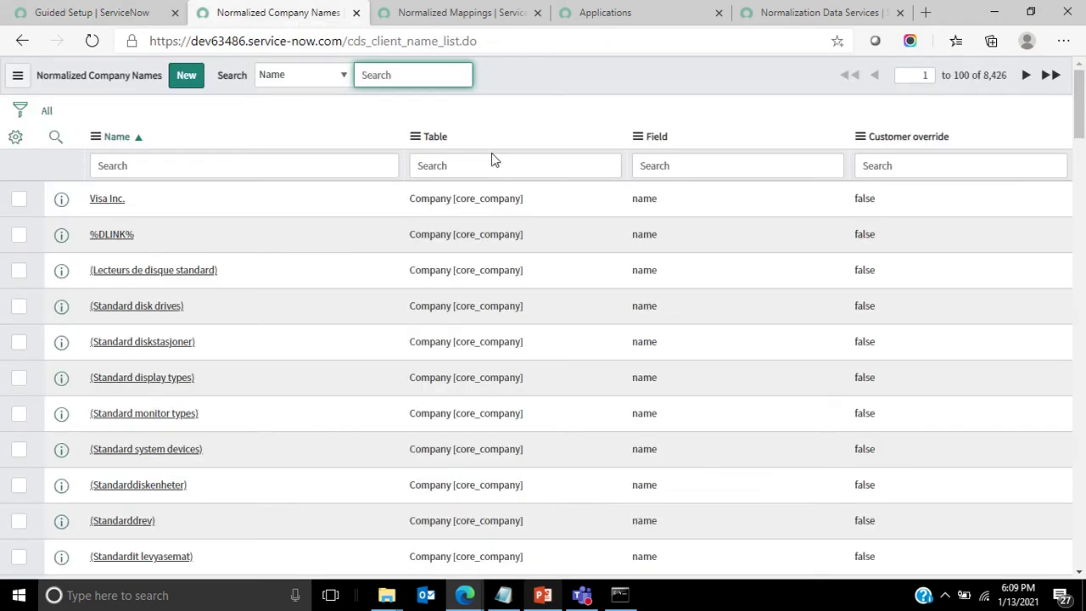
left_click(316, 165)
type("Orac")
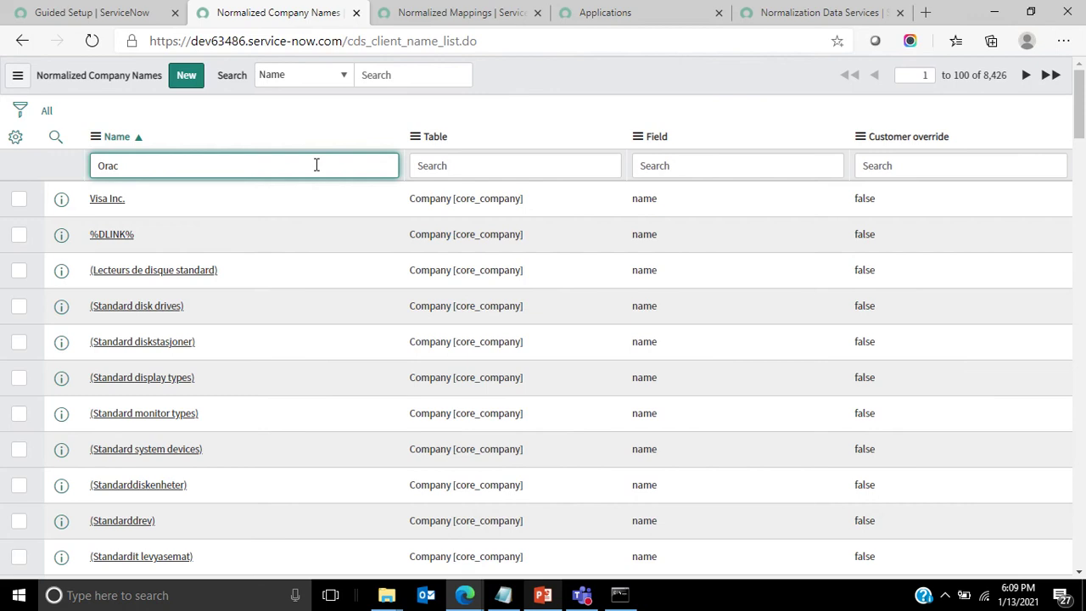
type("le")
key("Return")
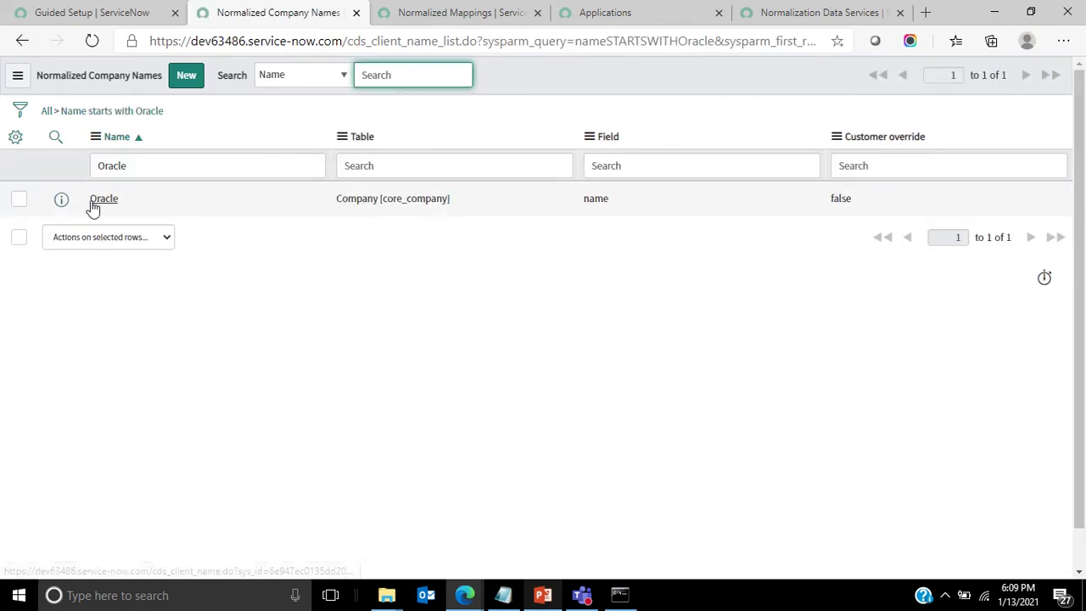
- Filter the Normalized Mappings list by the normalized name Oracle and look through the discovered names
left_click(436, 15)
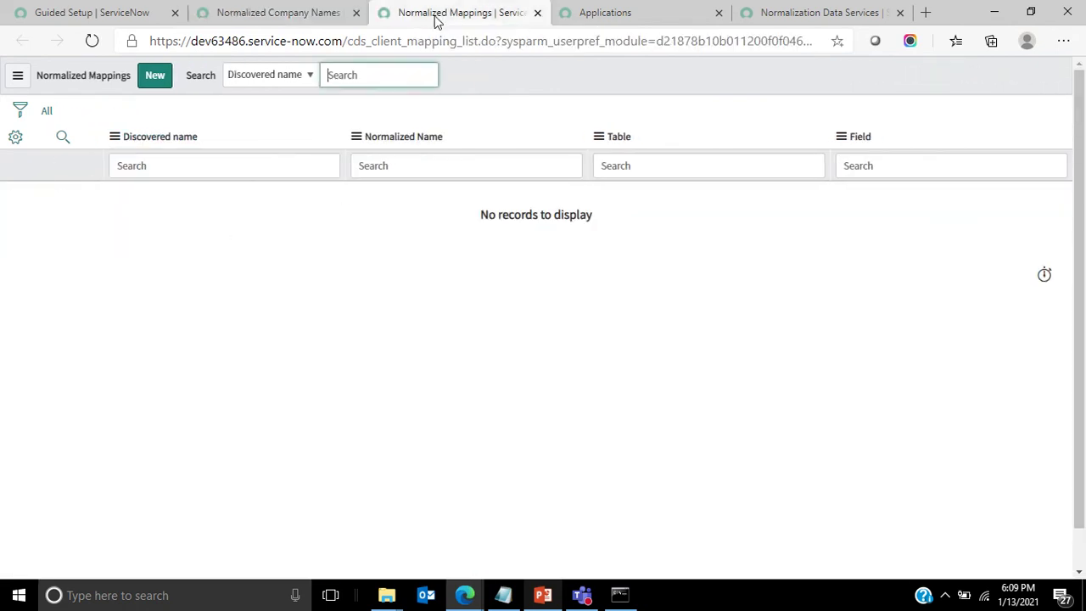
left_click(454, 164)
type("Oracle")
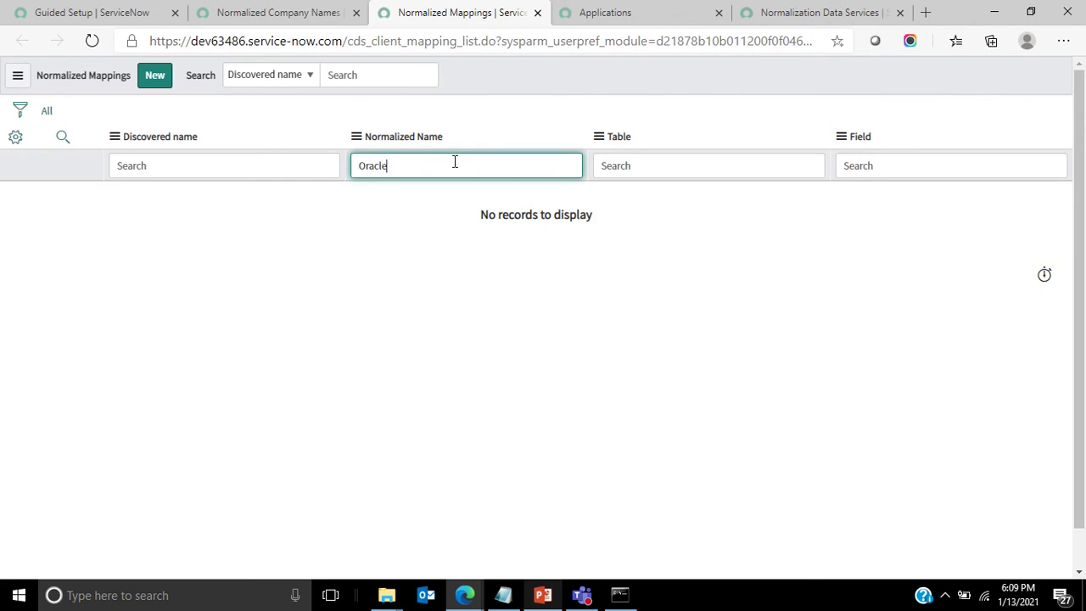
key("Return")
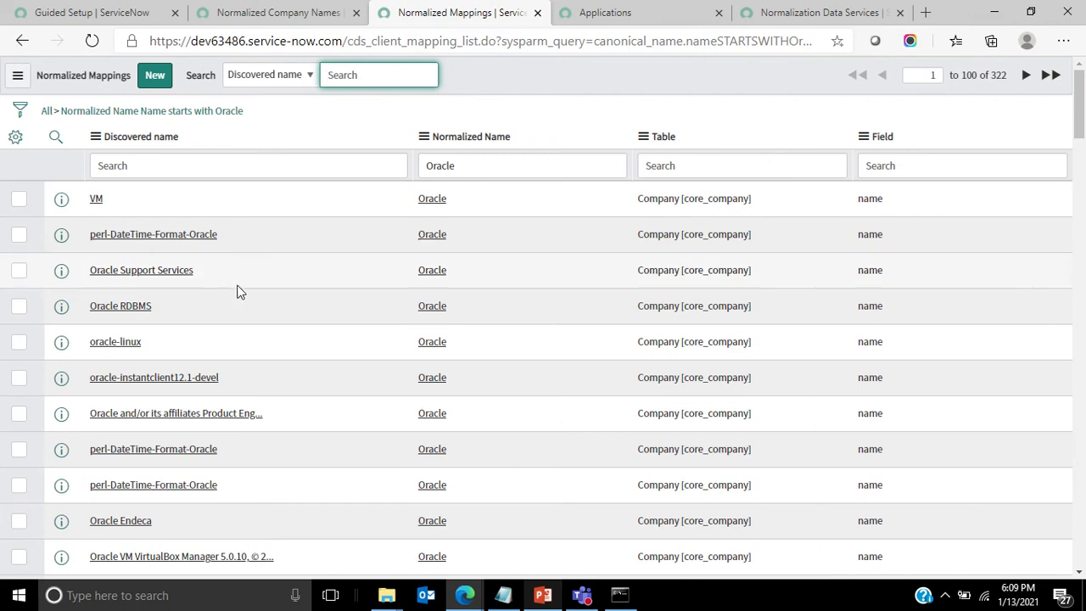
scroll(238, 293, "down", 2)
scroll(238, 293, "up", 2)
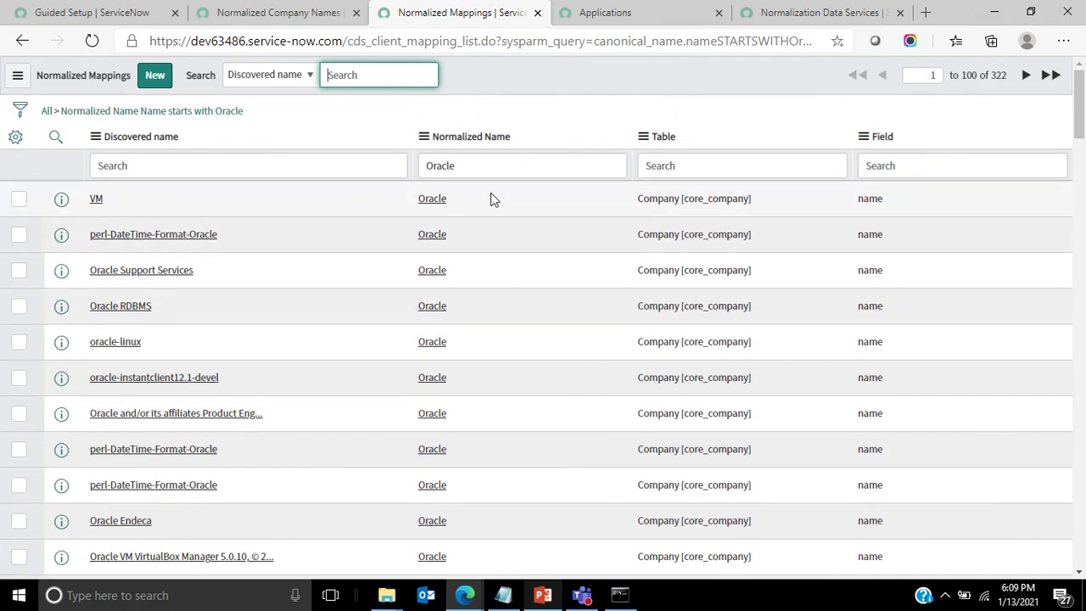
- Recheck the Oracle company name record, and close the Download Normalized Data dialog in the guided setup without starting the download
left_click(280, 12)
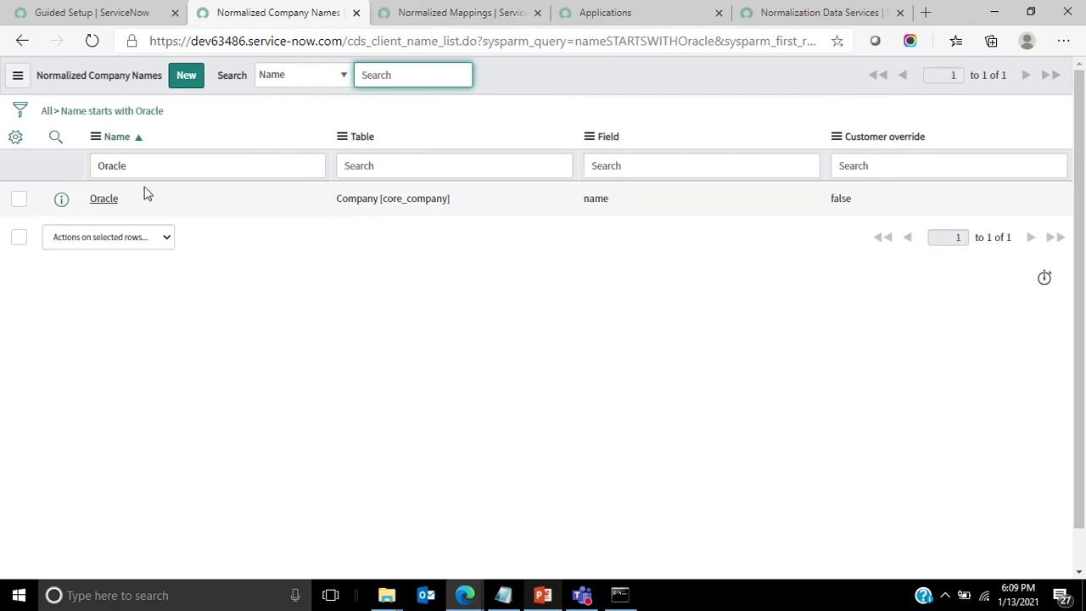
left_click(110, 13)
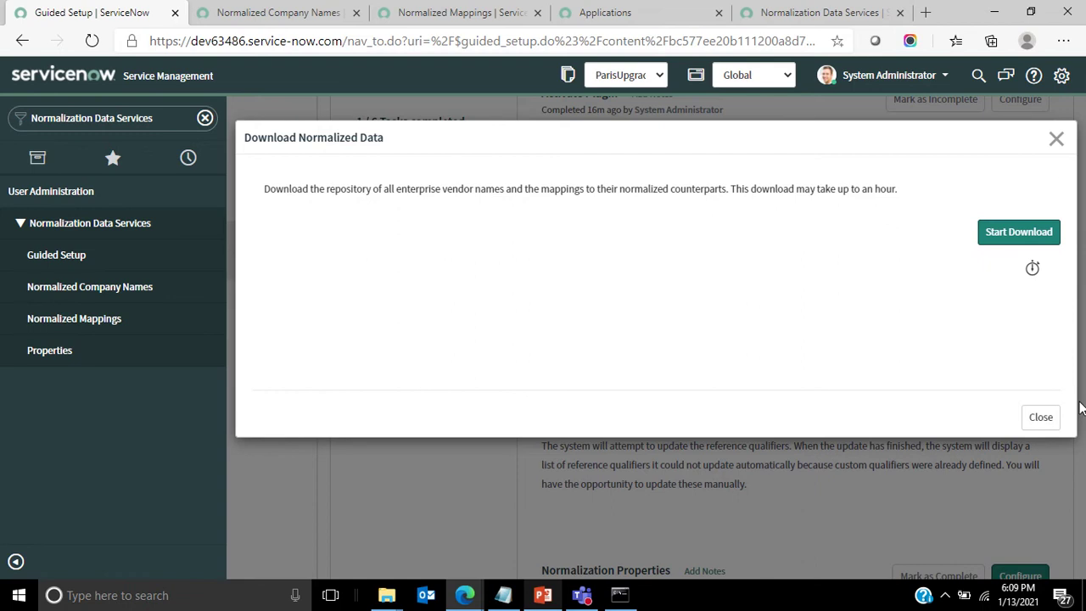
left_click(1040, 416)
- Open the configuration of the Update Reference Qualifiers task and review the dictionary entries it lists
scroll(755, 337, "down", 2)
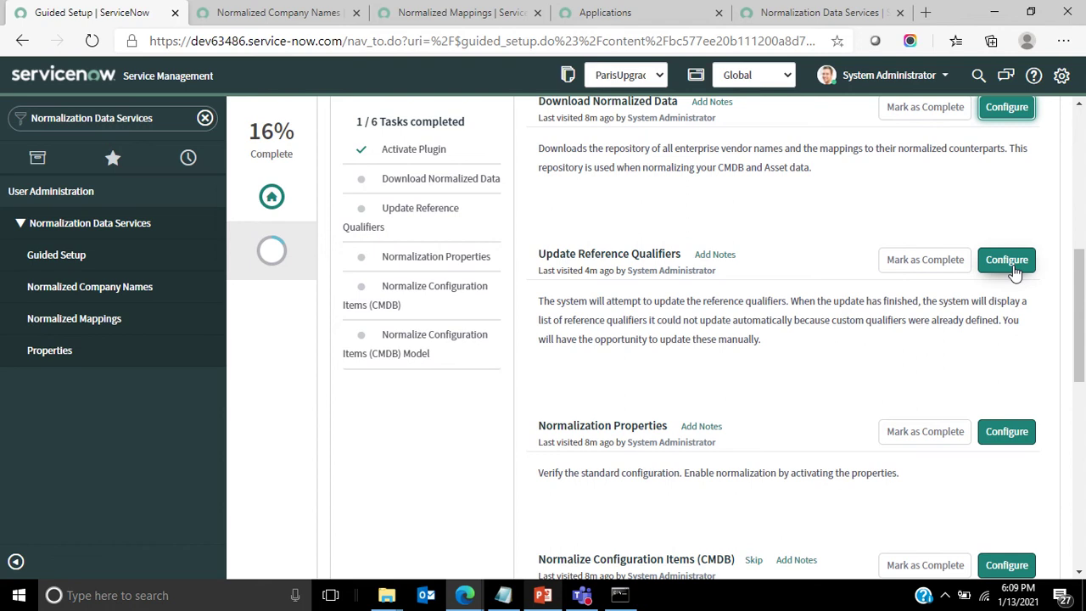
left_click(1013, 267)
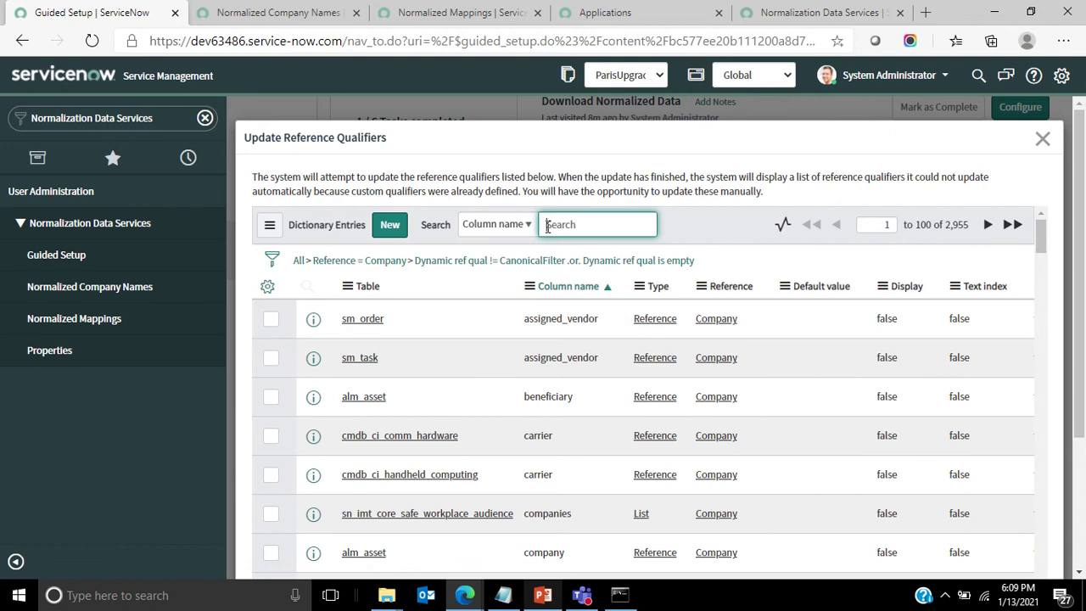
scroll(1075, 323, "down", 3)
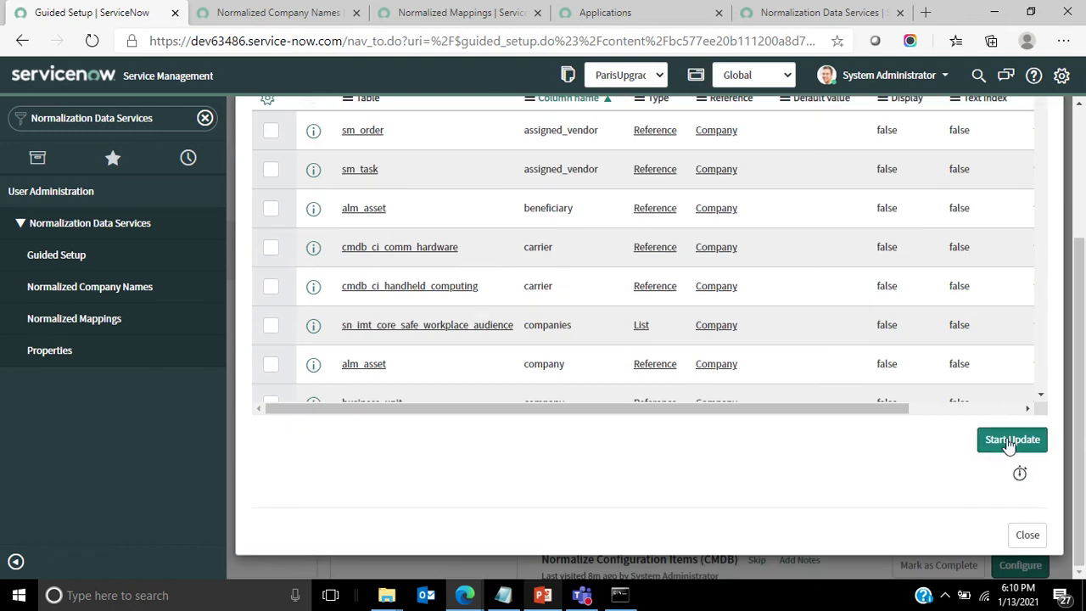
left_click(1009, 446)
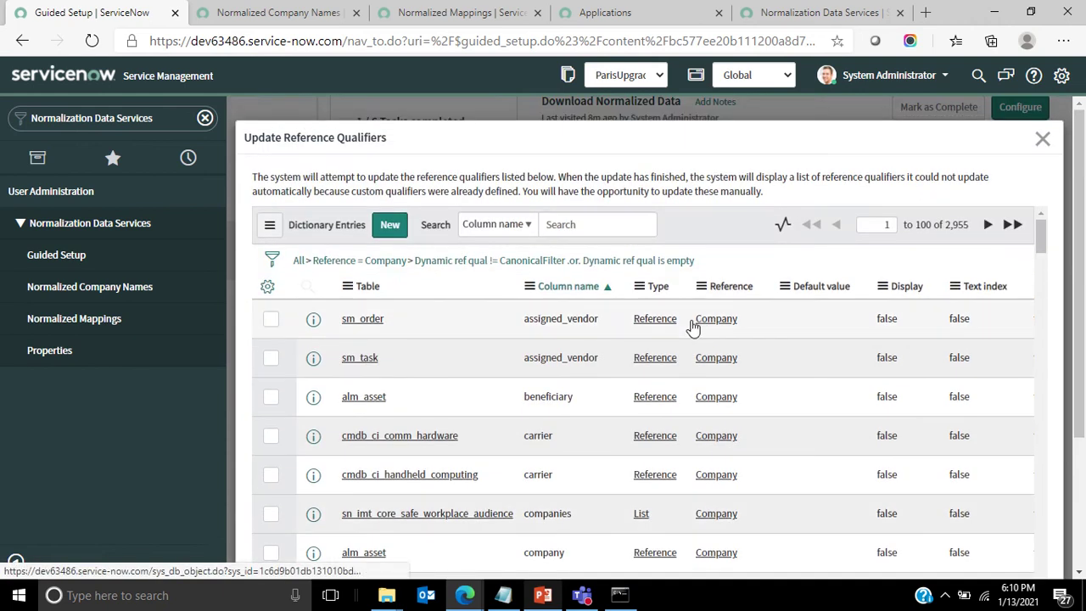
left_click(273, 318)
left_click(271, 357)
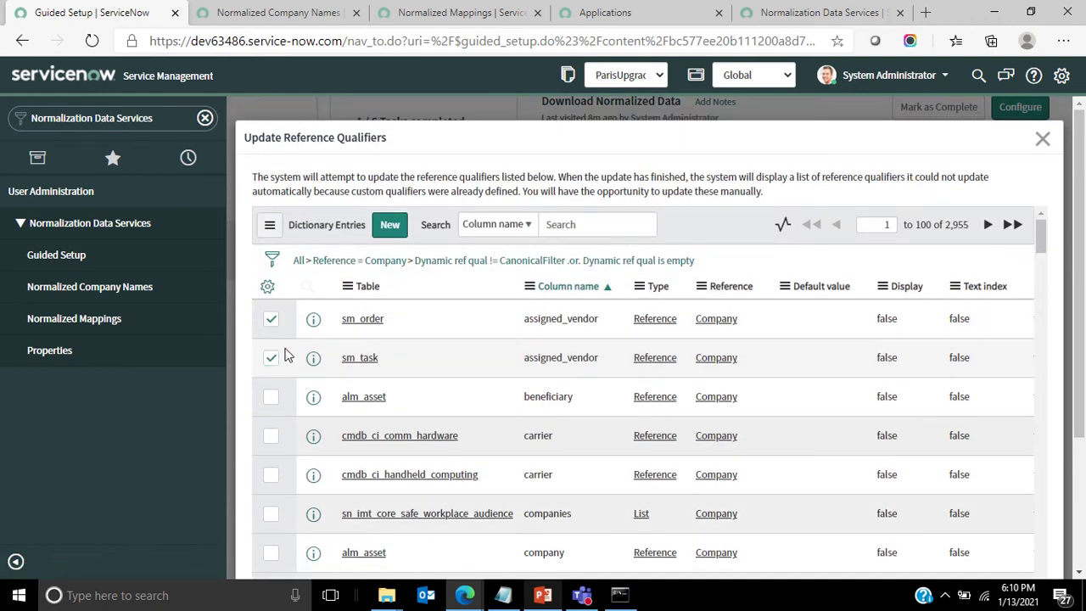
left_click(271, 357)
left_click(272, 319)
- Read the note on reference qualifiers that cannot be updated automatically and have to be updated manually
scroll(642, 317, "down", 1)
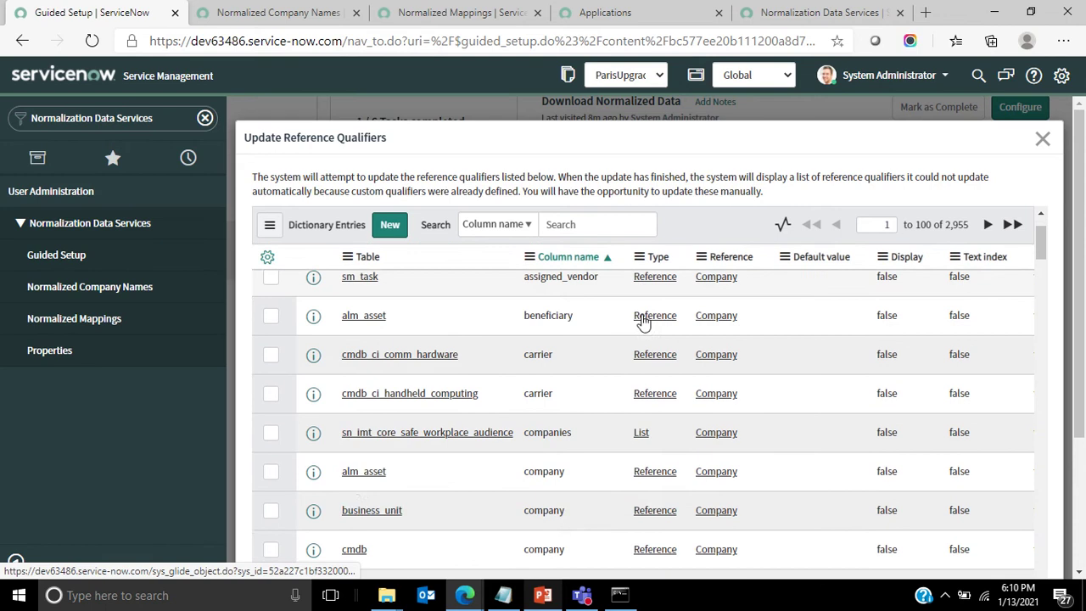
scroll(641, 319, "up", 1)
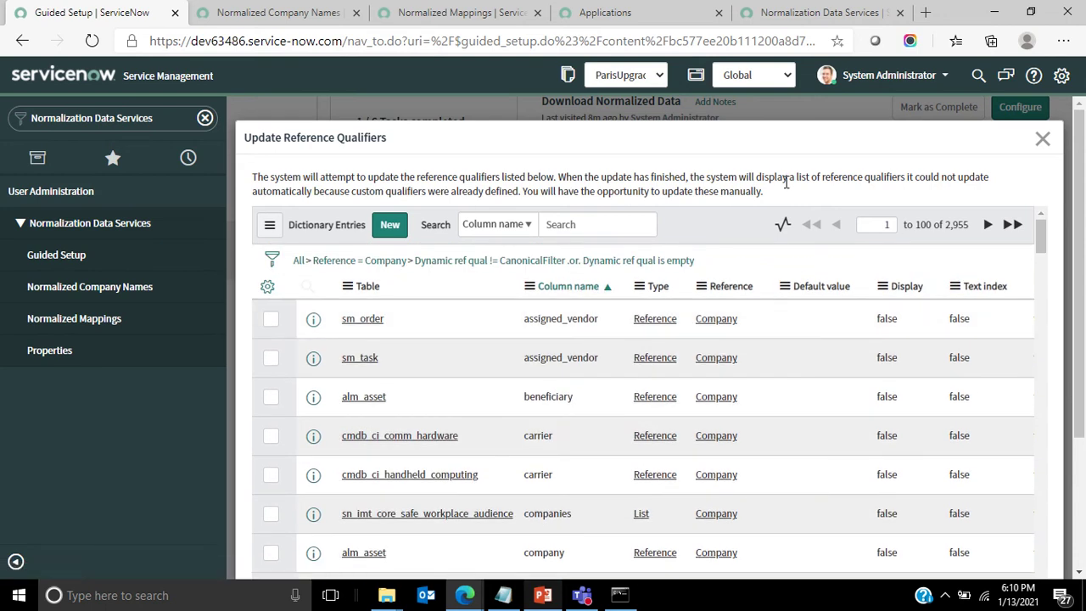
left_click_drag(785, 185, 627, 193)
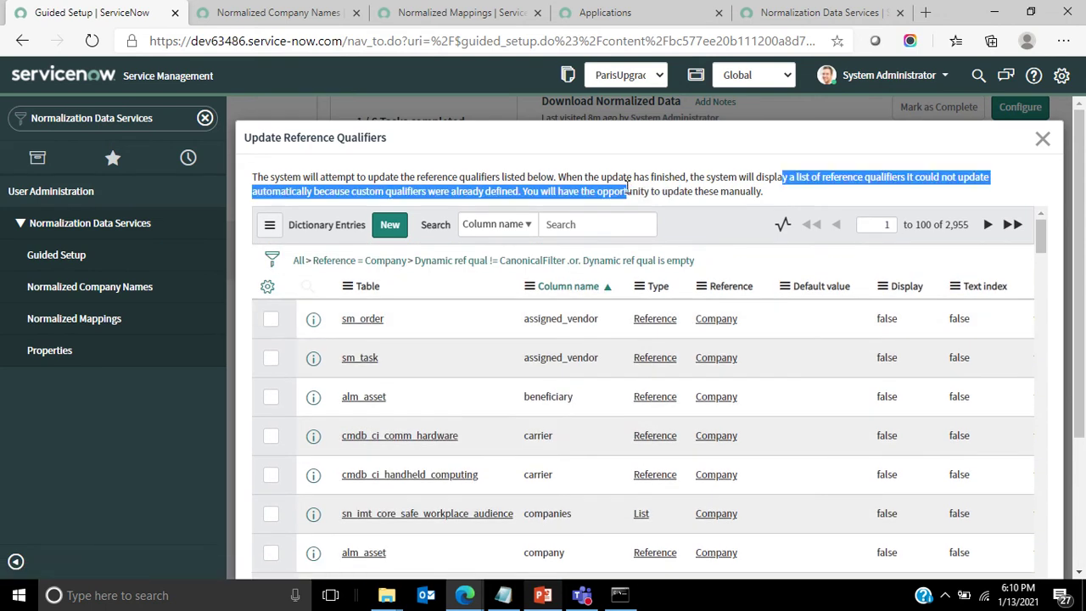
left_click(637, 195)
left_click_drag(522, 191, 784, 195)
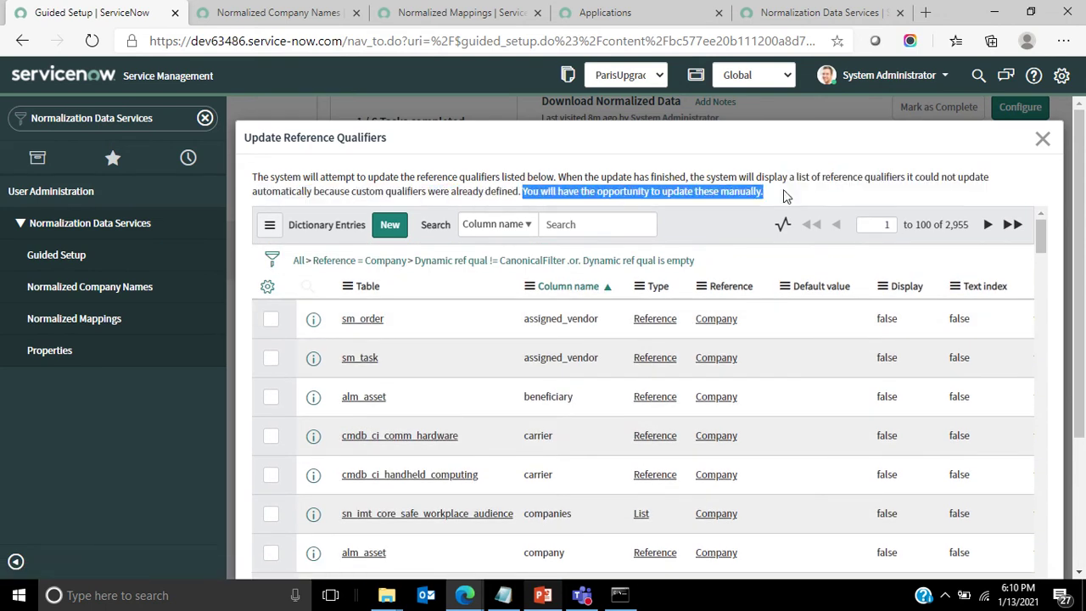
- Start the update of the listed reference qualifiers
scroll(781, 217, "down", 2)
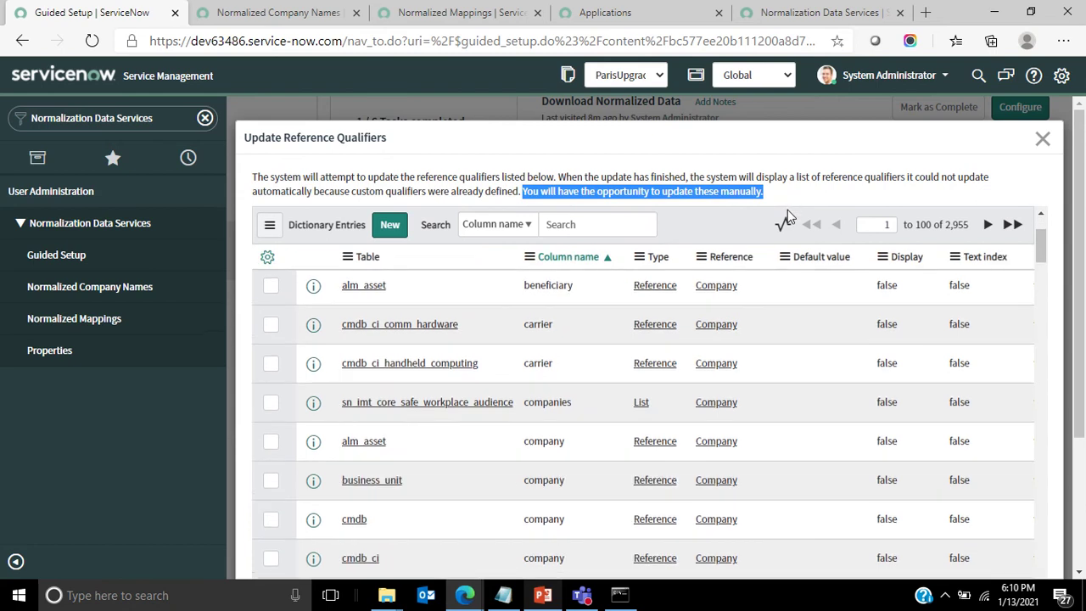
scroll(556, 348, "down", 4)
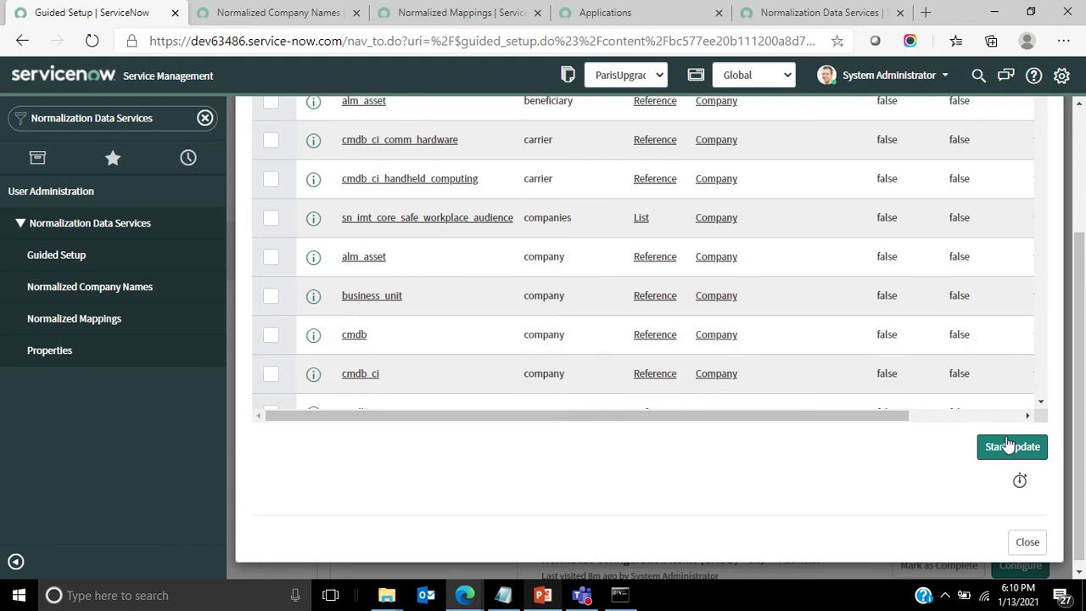
left_click(1003, 446)
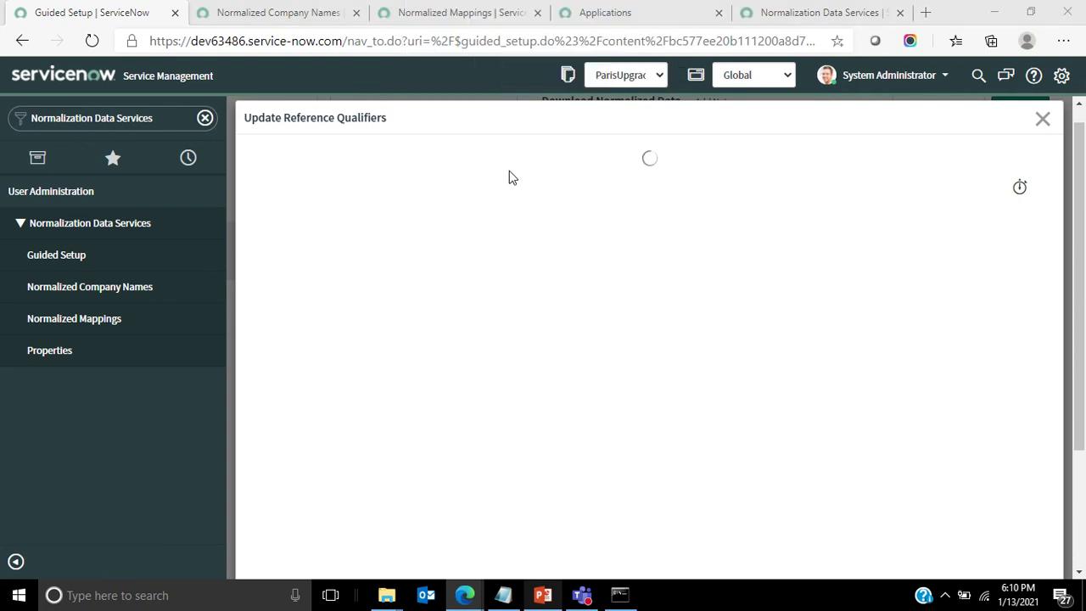
- Filter the skipped reference qualifiers to tables whose name contains business
mouse_move(453, 7)
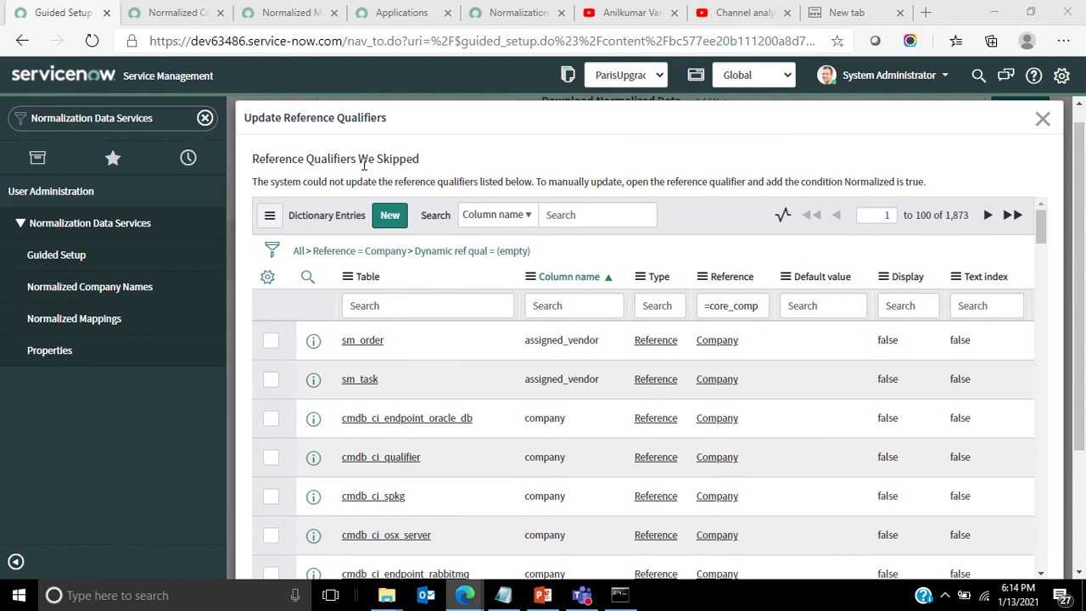
left_click_drag(367, 161, 414, 159)
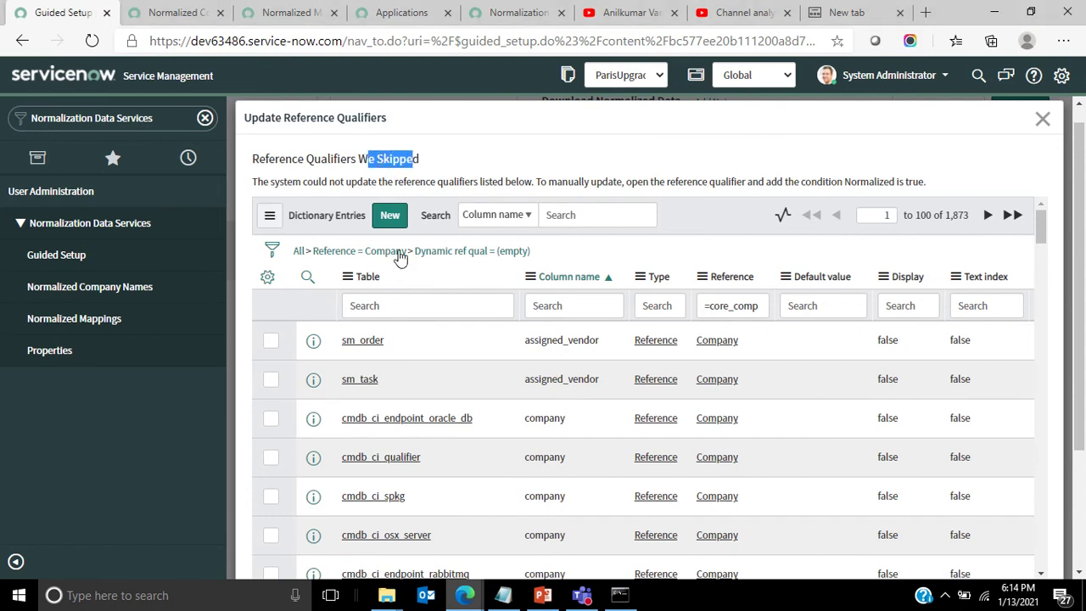
left_click(411, 303)
type("busines")
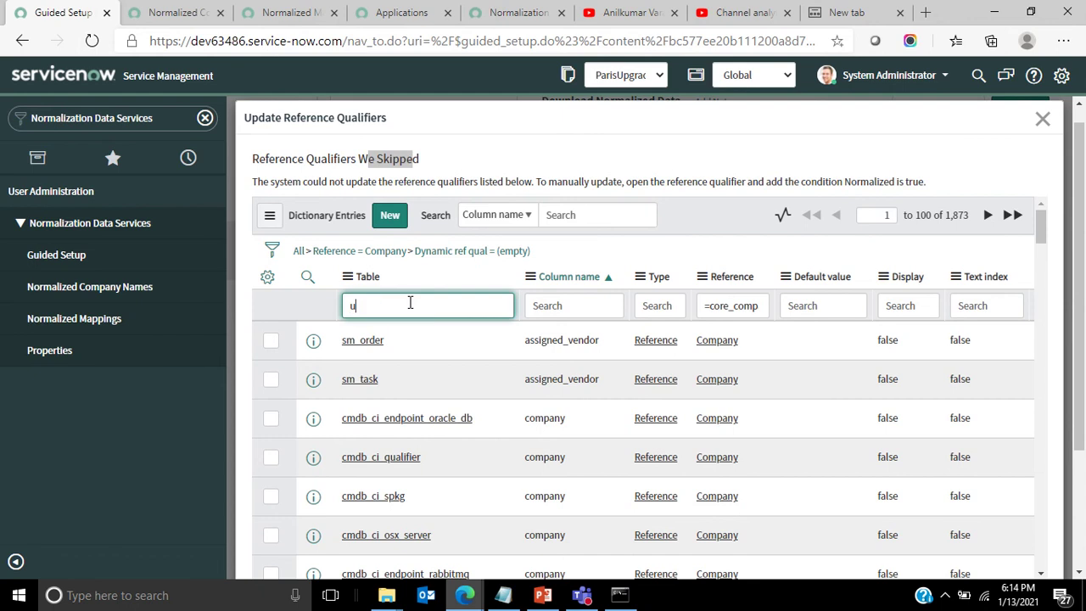
type("*")
key("Return")
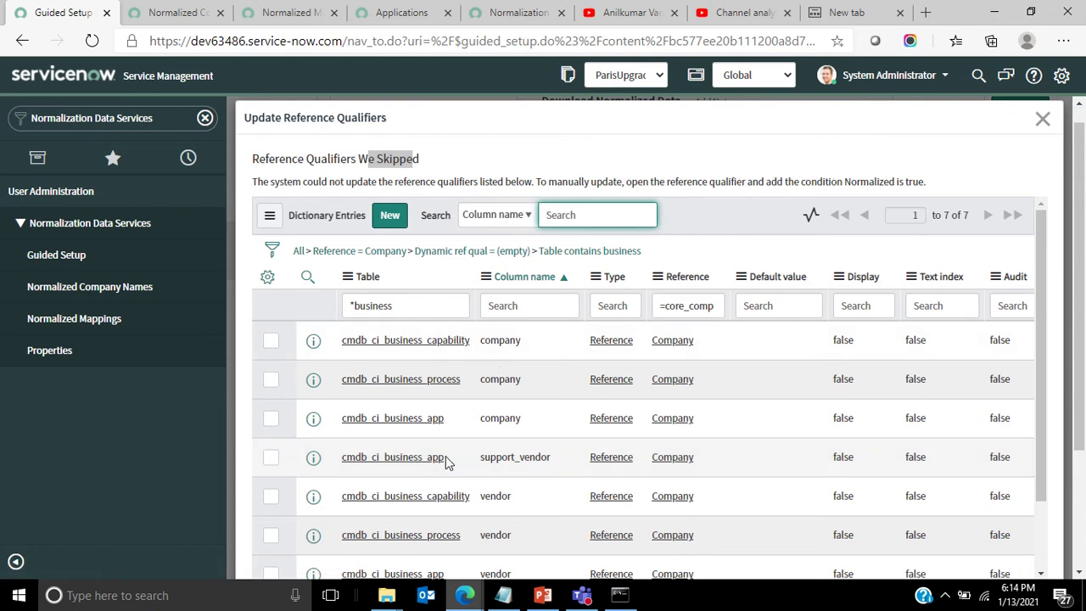
- Narrow the skipped reference qualifiers to entries matching the cmdb_ci_business_app table
right_click(717, 458)
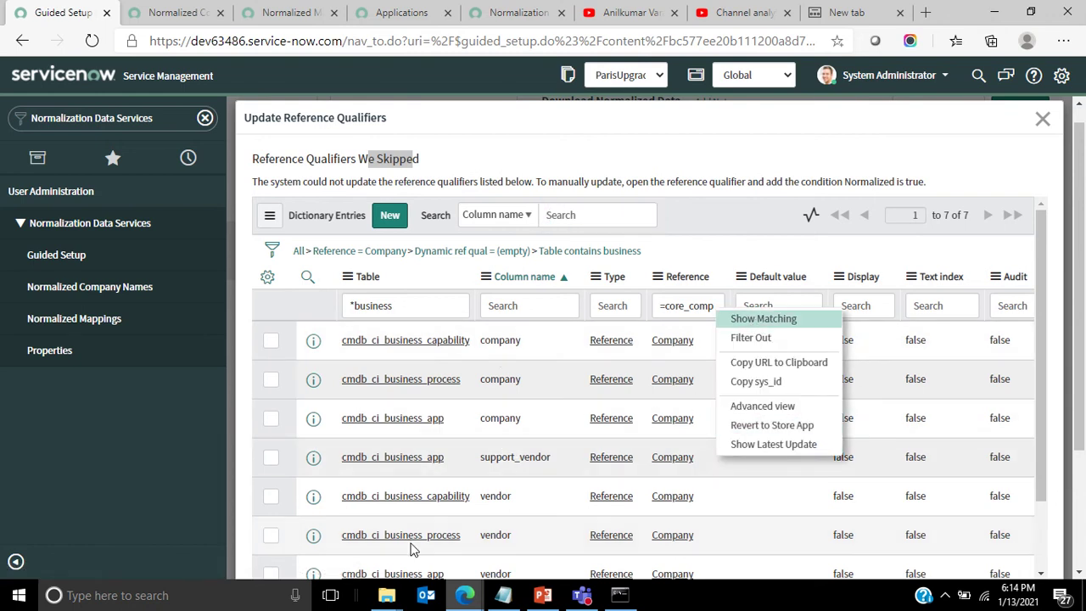
left_click(448, 469)
right_click(451, 468)
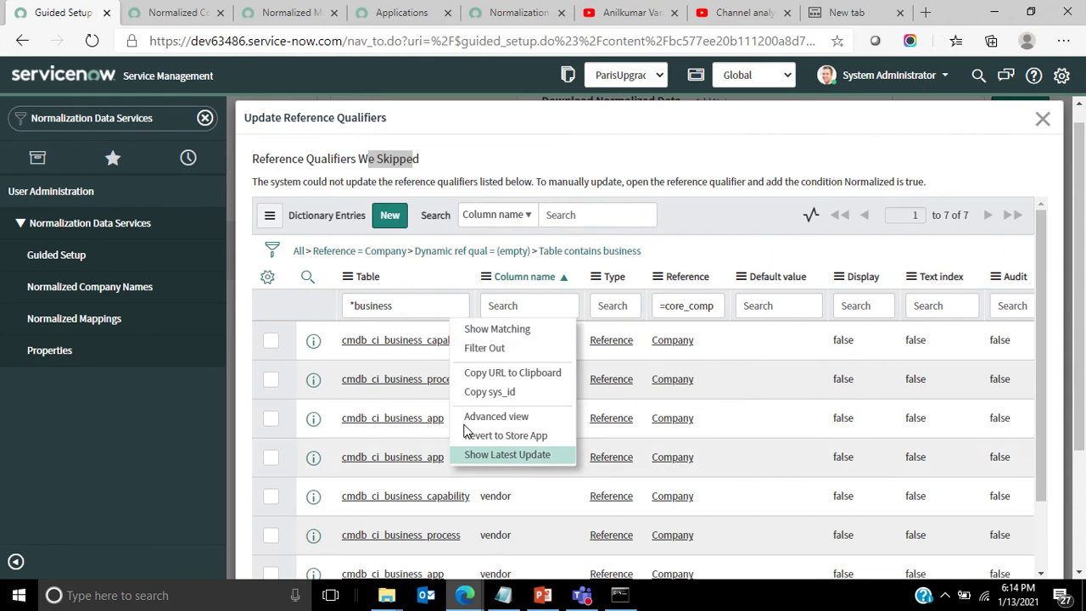
left_click(494, 329)
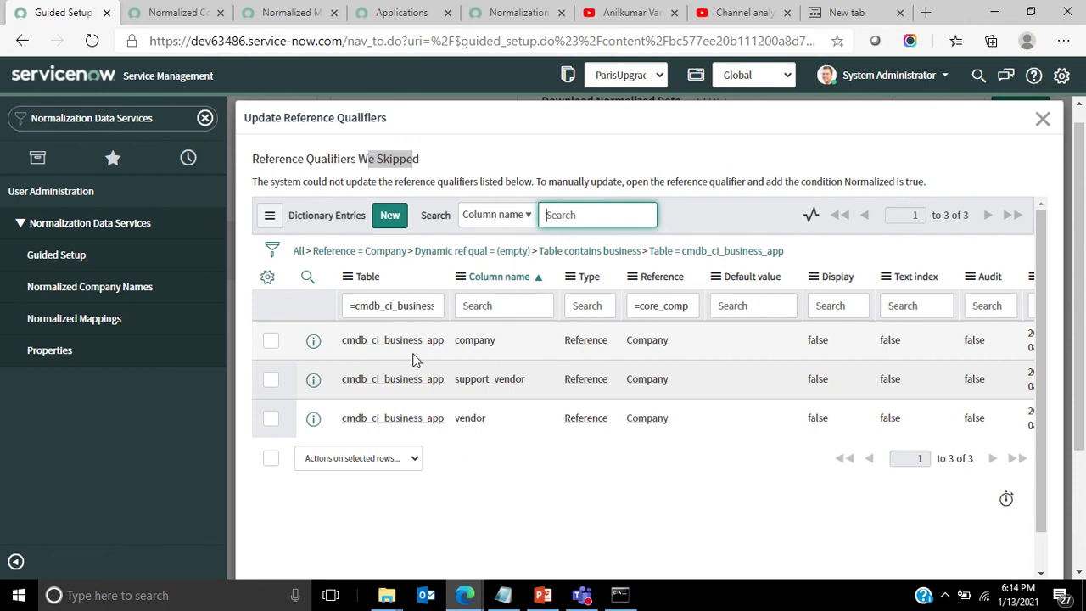
- Open the vendor dictionary entry of cmdb_ci_business_app and examine its reference qualifier condition
left_click(425, 422)
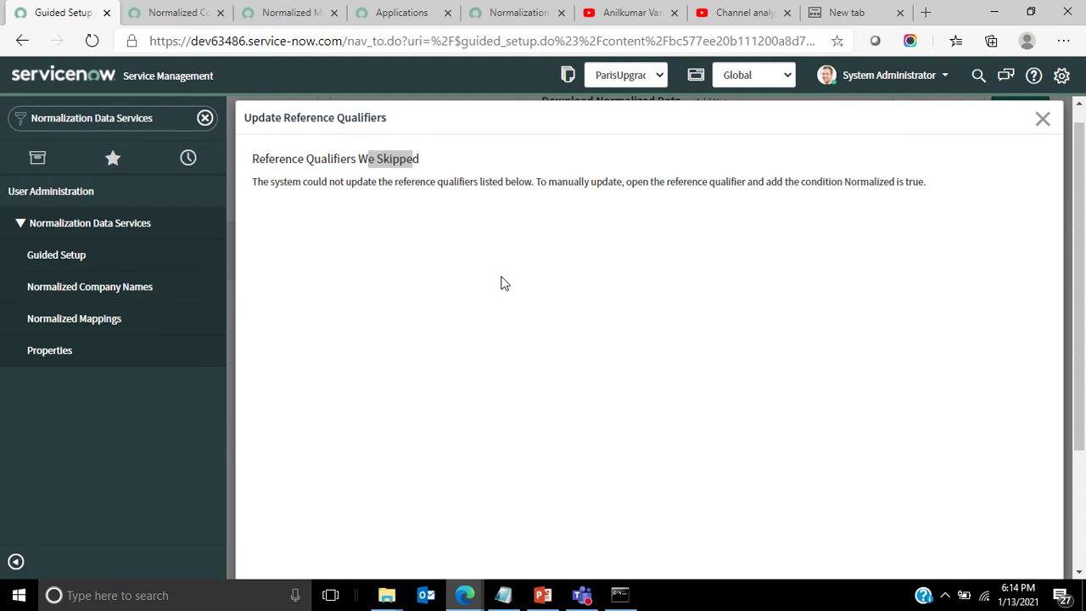
scroll(603, 354, "down", 2)
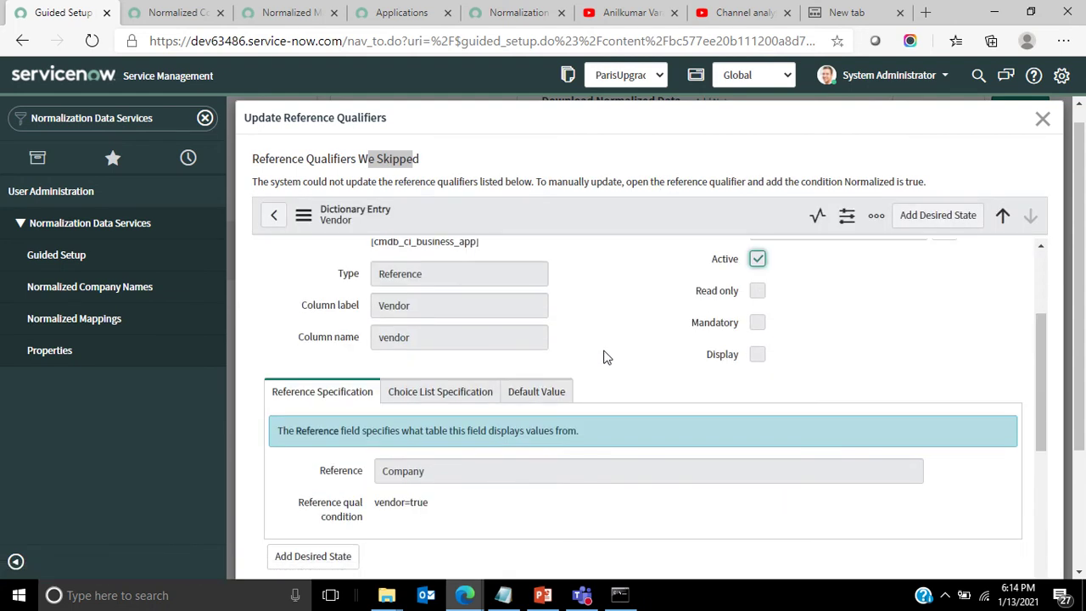
scroll(416, 396, "down", 1)
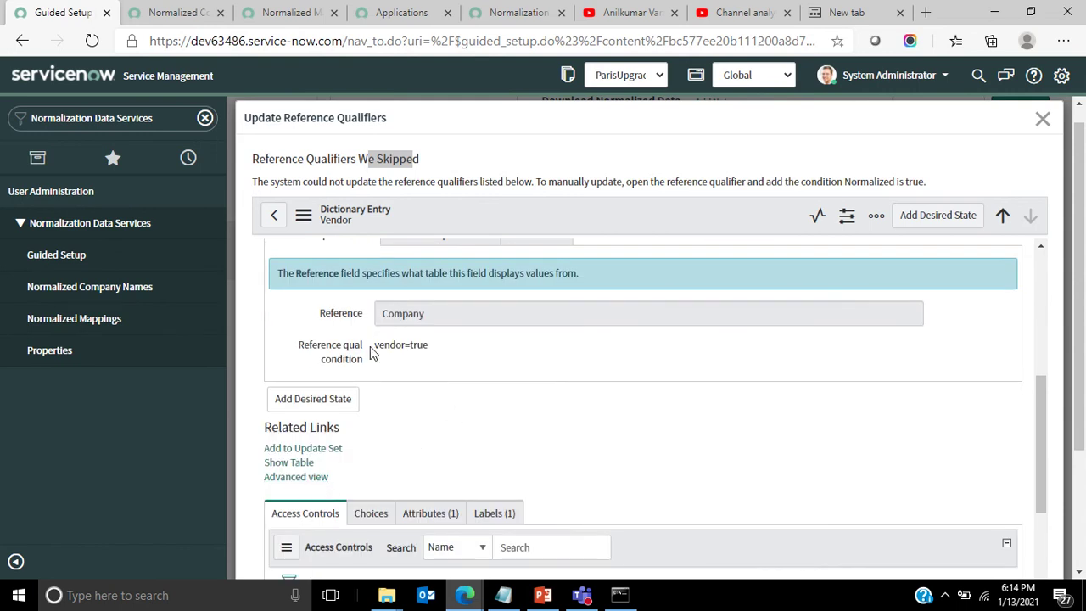
left_click_drag(373, 348, 431, 346)
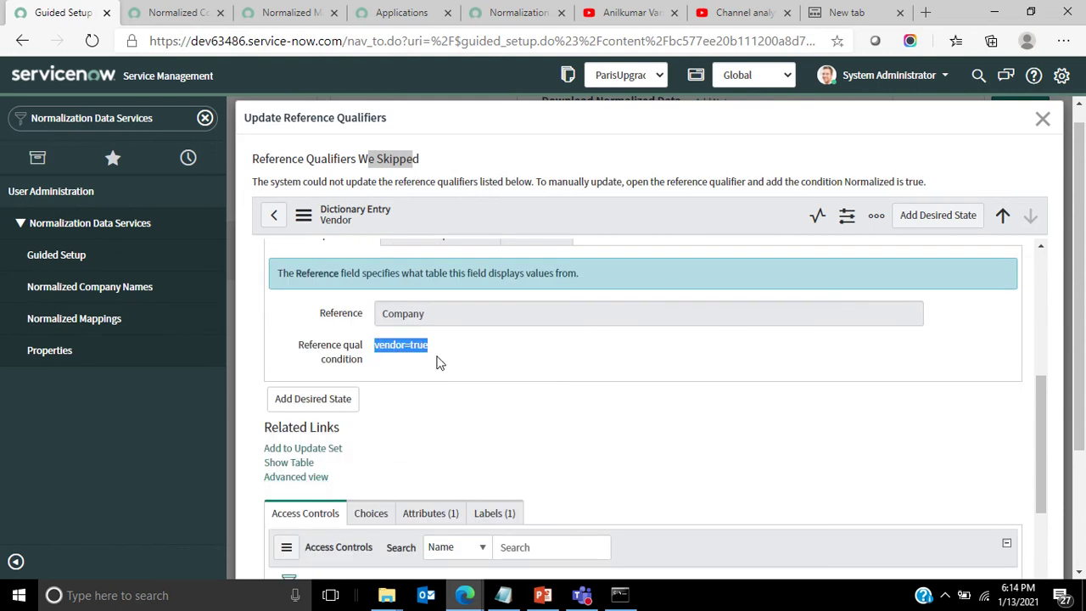
scroll(436, 356, "up", 3)
scroll(439, 361, "down", 5)
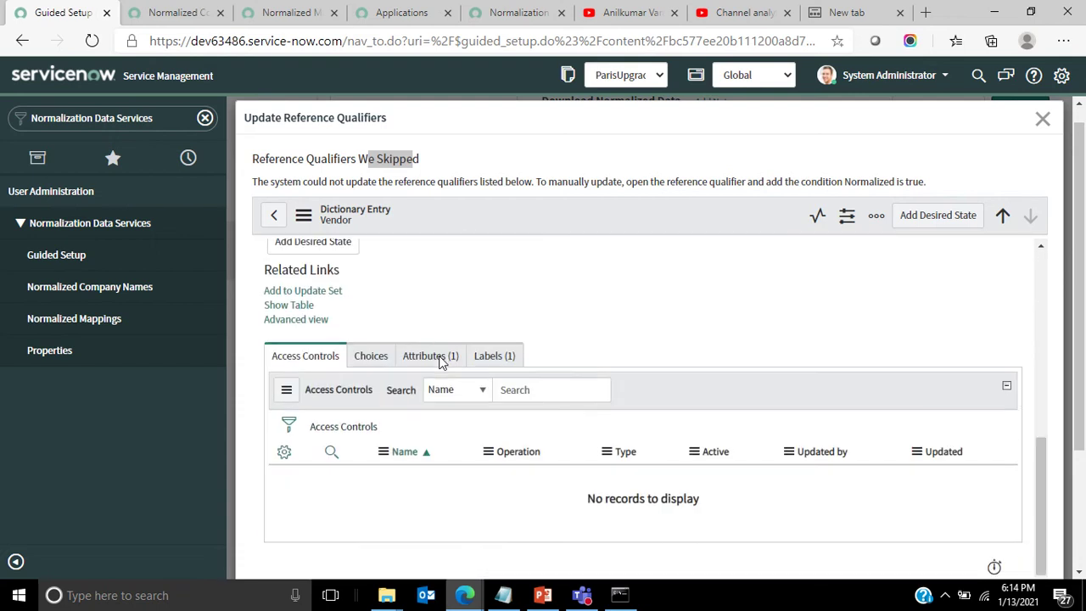
scroll(439, 361, "up", 5)
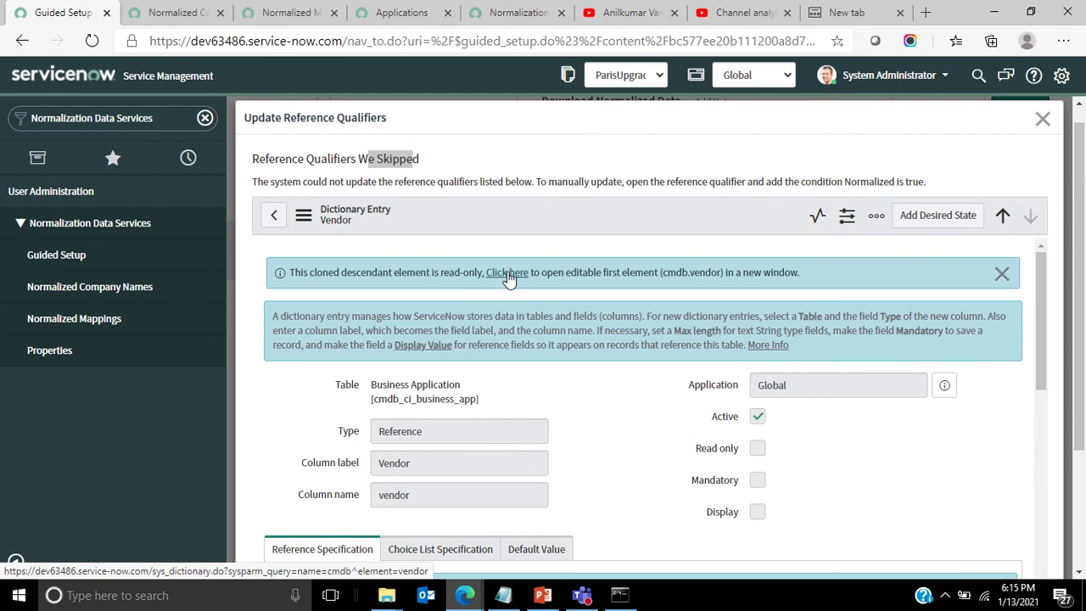
- Open the editable first element, cmdb.vendor, and display its reference qualifier filter conditions
left_click(506, 273)
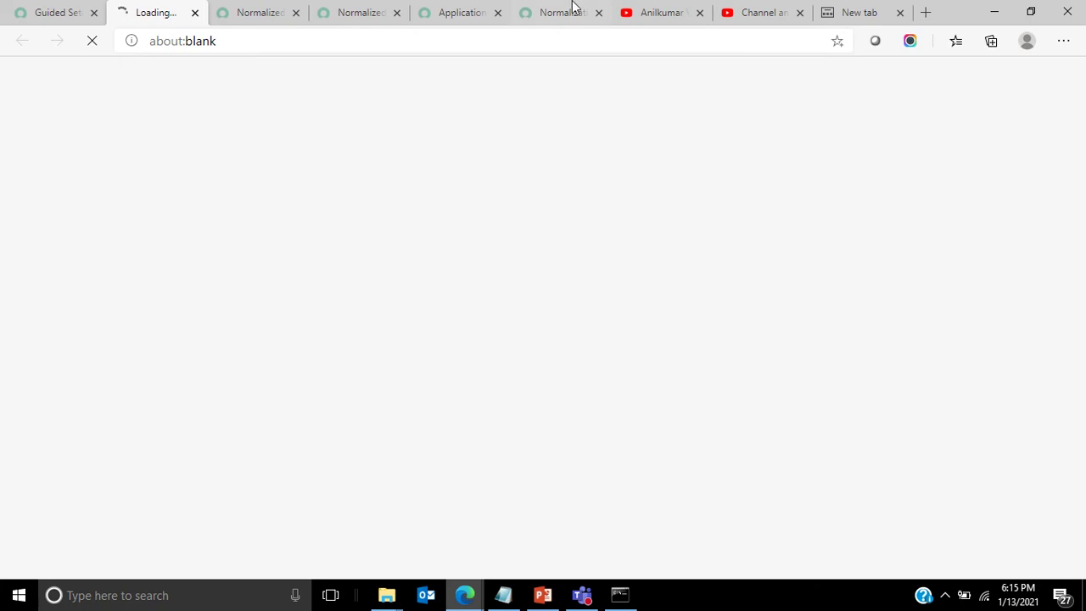
mouse_move(572, 4)
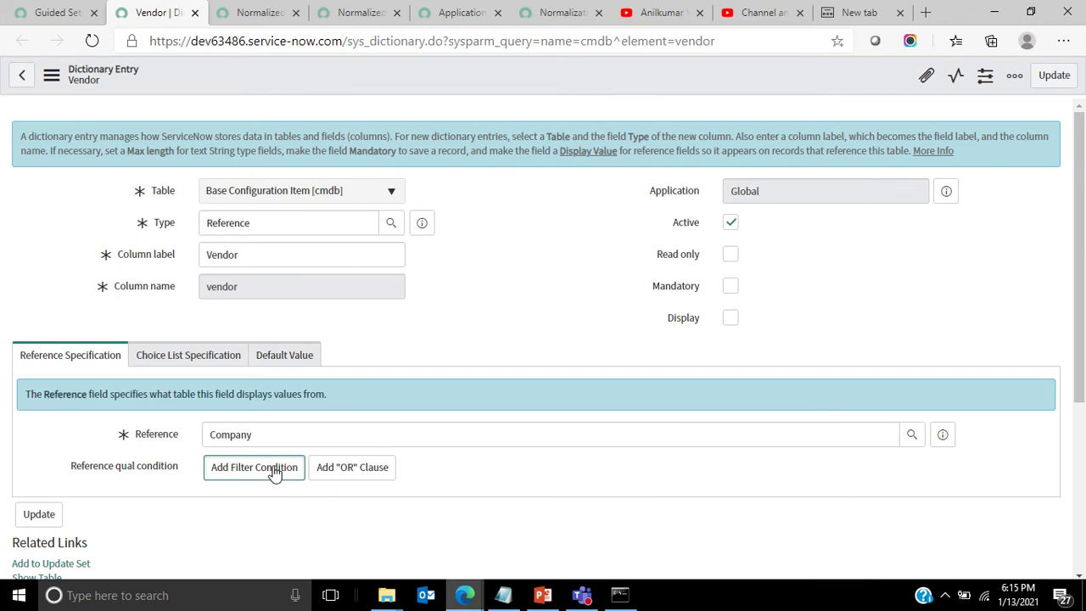
left_click(273, 473)
scroll(387, 406, "down", 3)
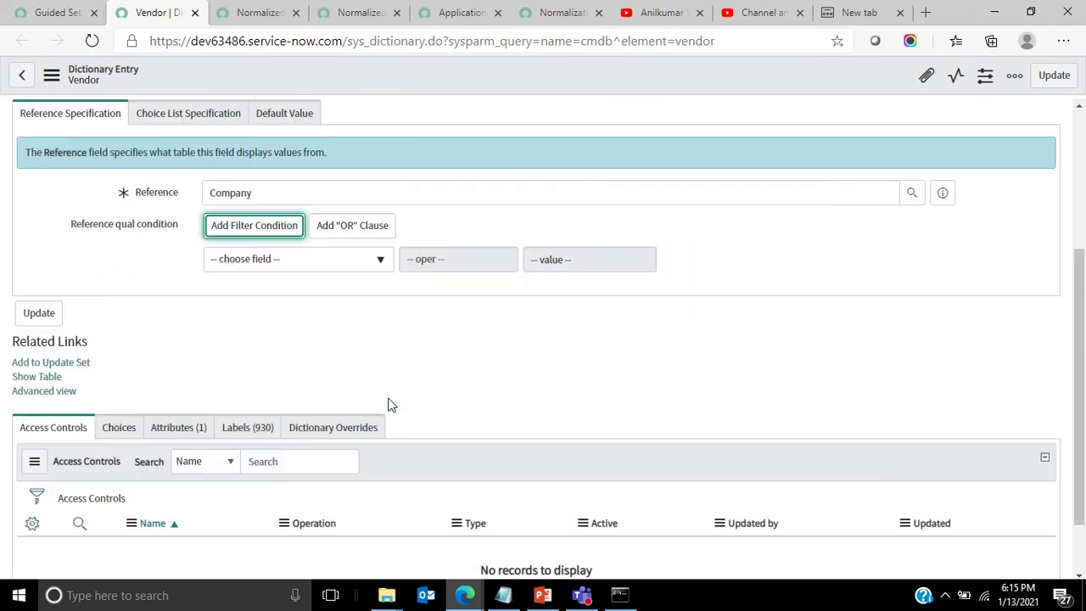
- Add the AND condition Normalized is true to the Vendor reference qualifier and save the dictionary entry
left_click(382, 213)
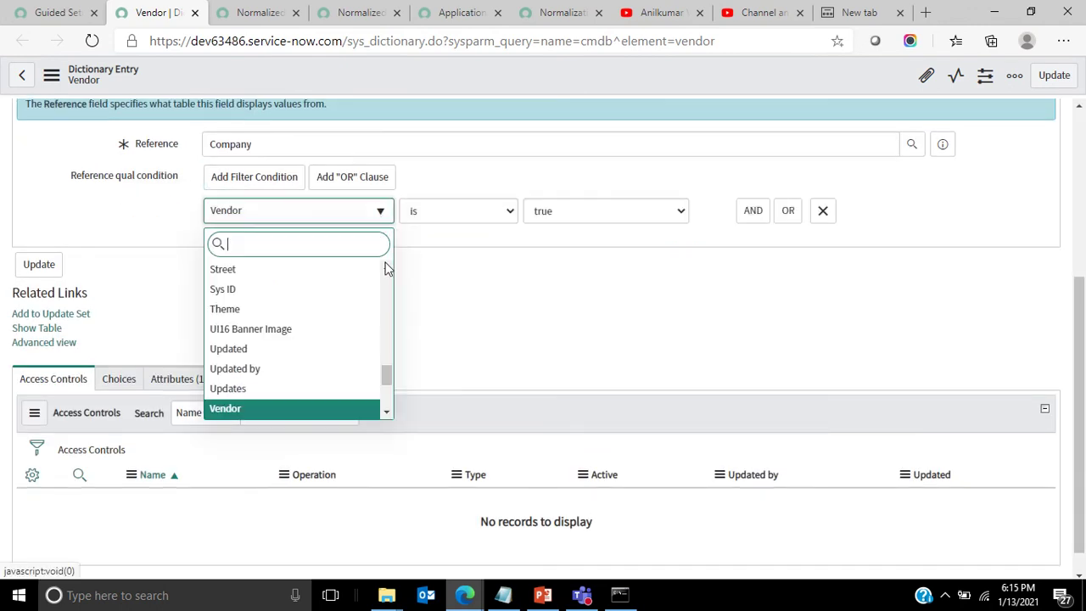
left_click(569, 282)
left_click(751, 212)
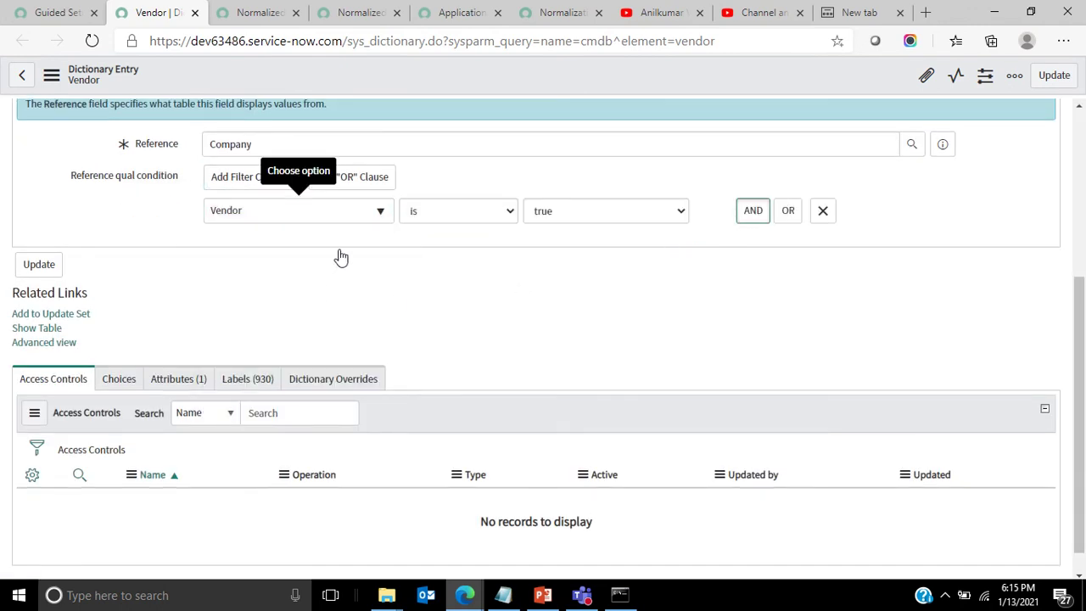
left_click(753, 212)
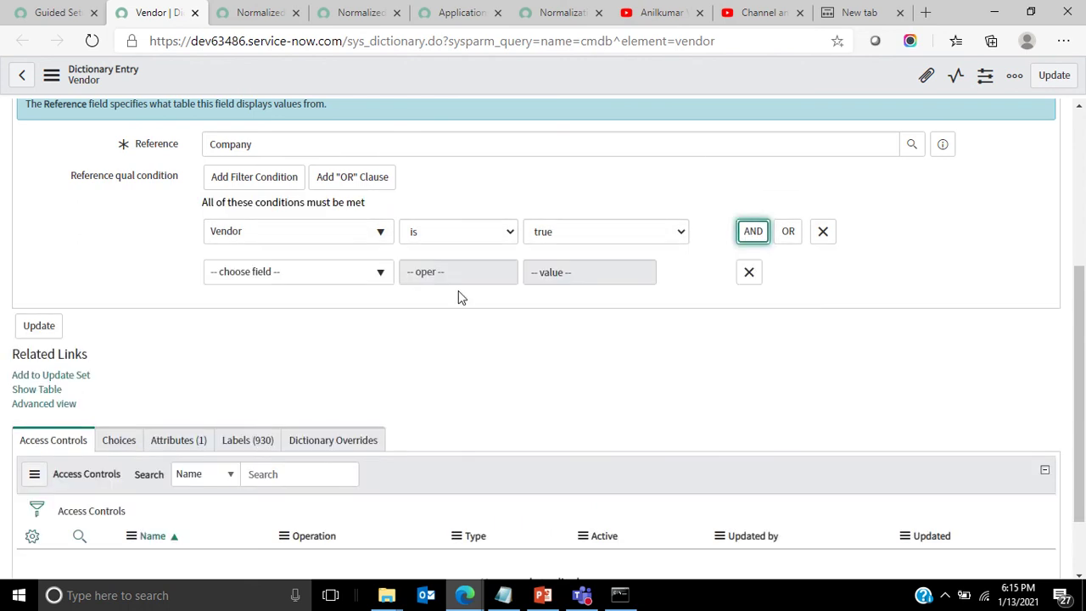
left_click(356, 279)
type("no")
key("Return")
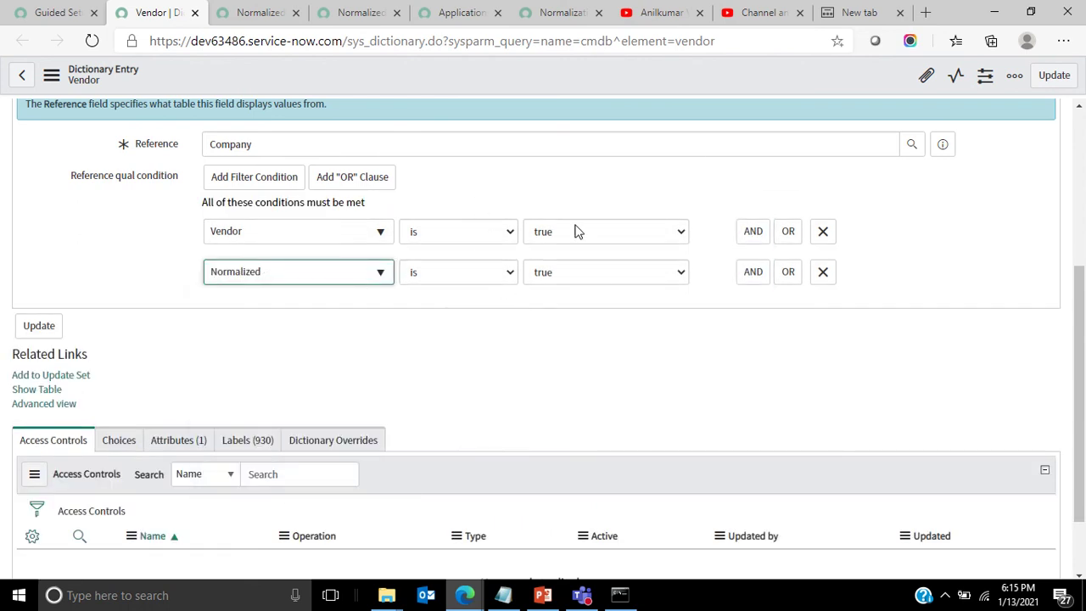
right_click(567, 76)
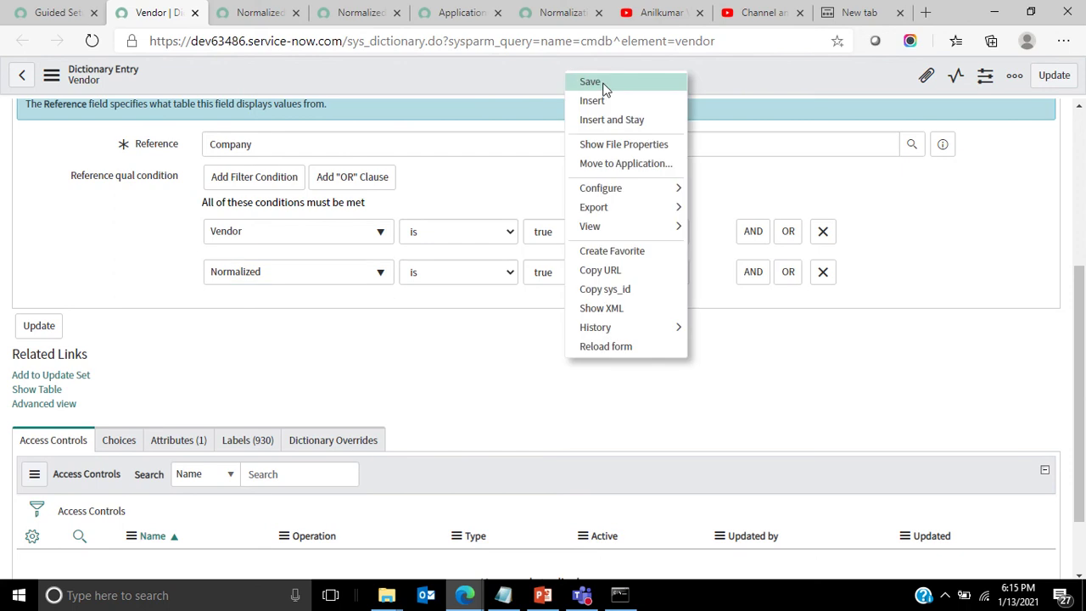
left_click(590, 81)
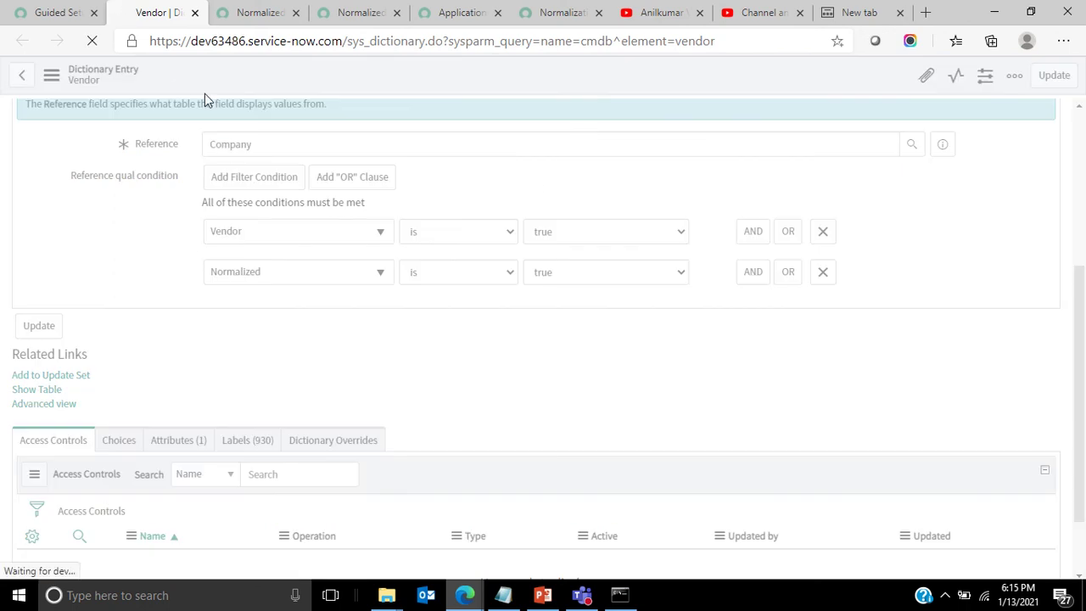
- Back in the guided setup, mark Update Reference Qualifiers as complete and open the Normalization Properties configuration
left_click(58, 13)
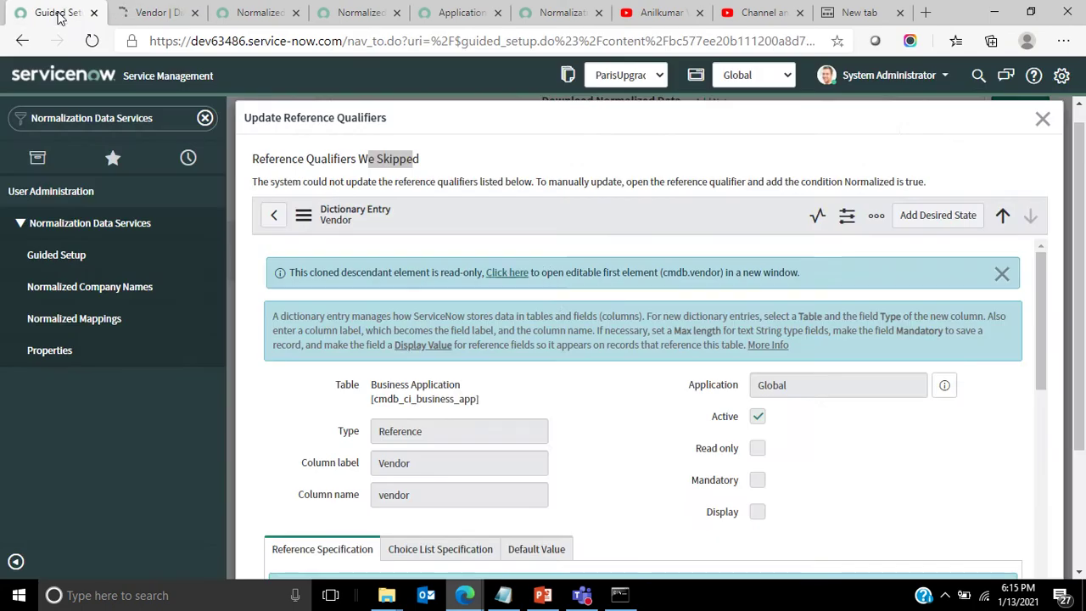
left_click(1043, 121)
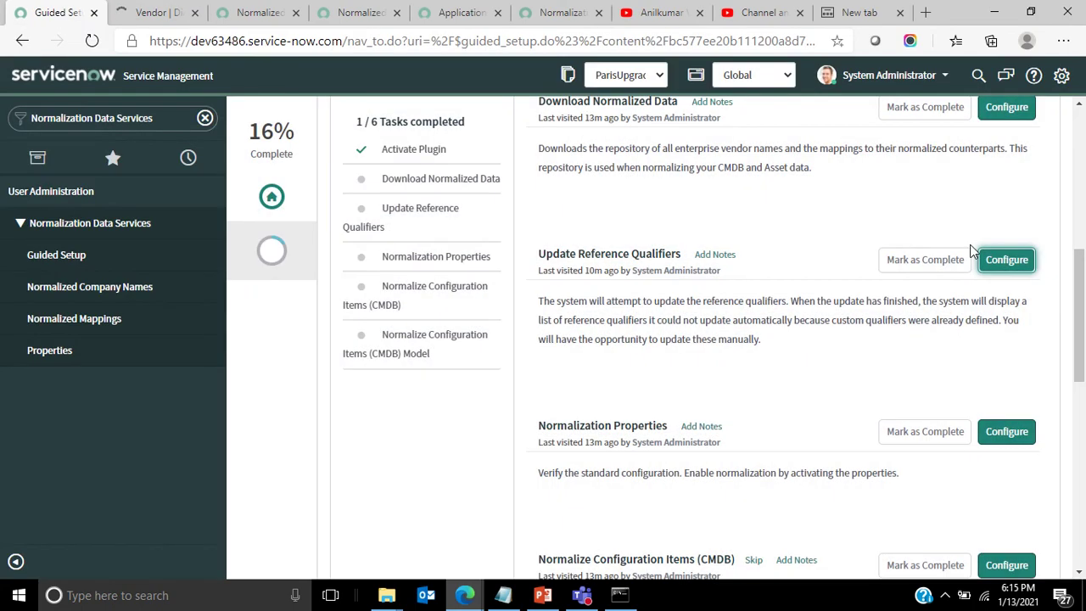
left_click(945, 267)
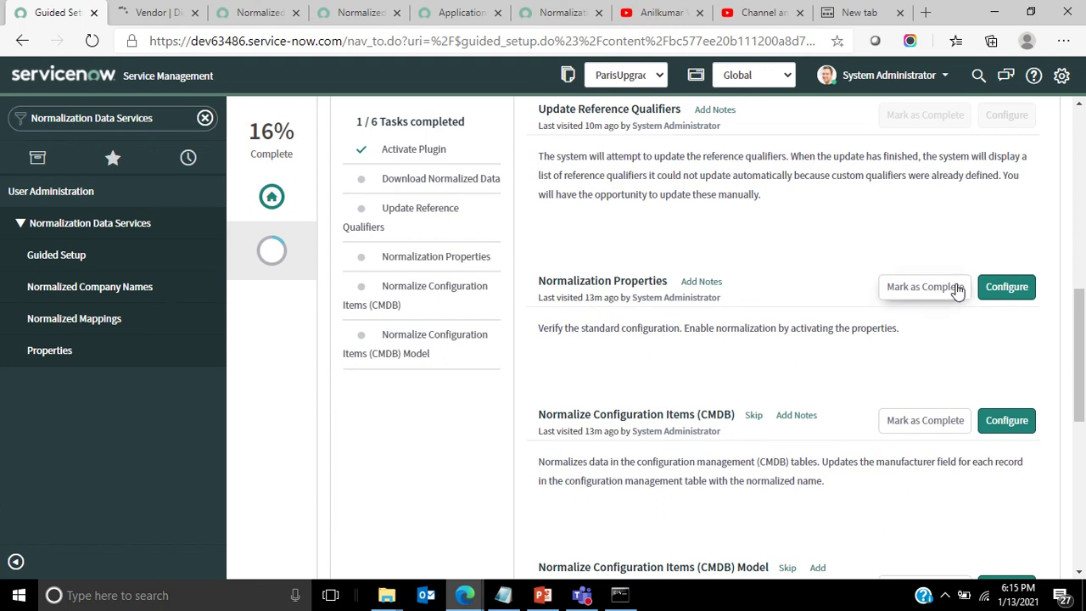
left_click(1012, 288)
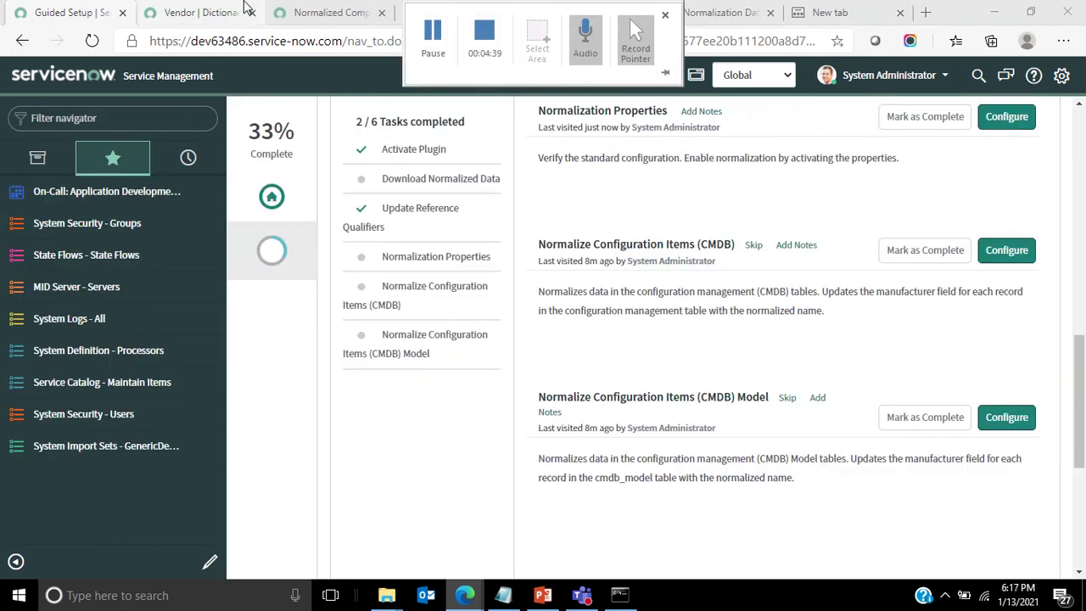
- Check the saved reference qualifier conditions on the Vendor dictionary entry and return to the guided setup
left_click(246, 11)
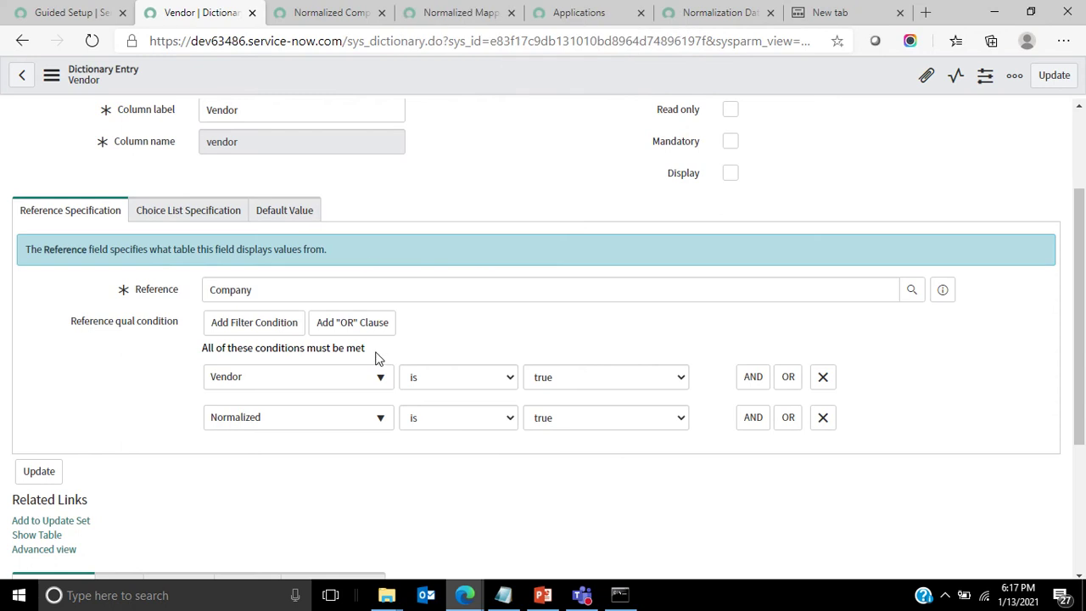
left_click(57, 10)
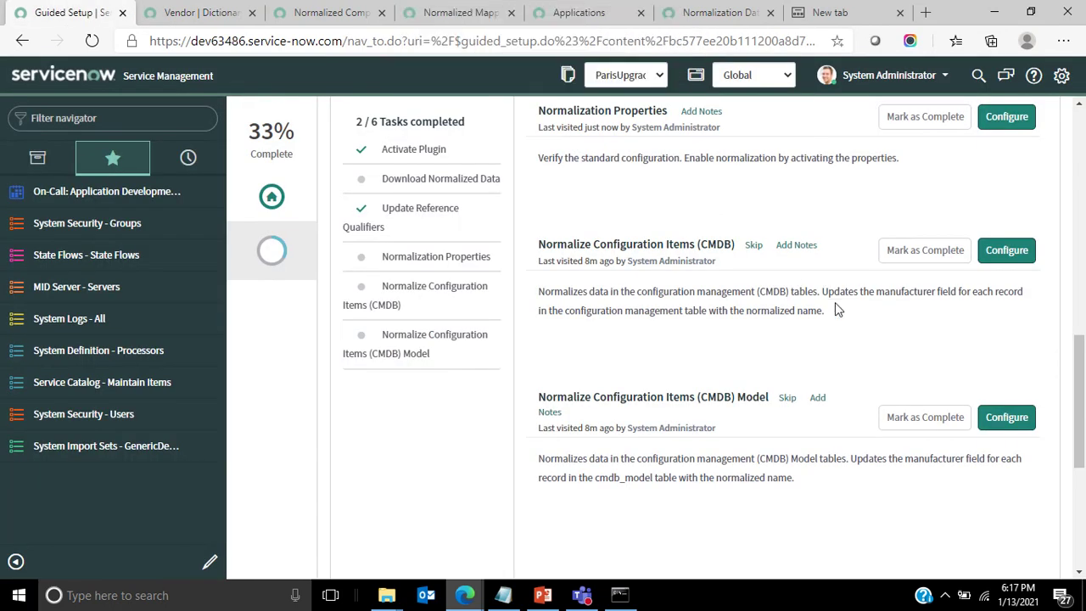
scroll(838, 312, "up", 1)
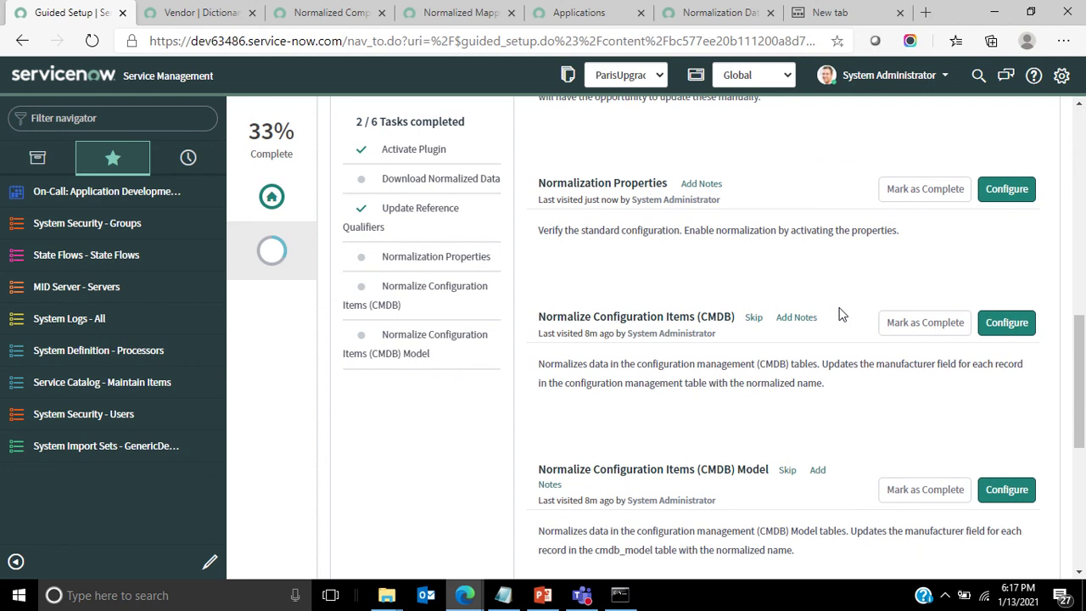
- In the Normalization Properties, enable updating reference qualifiers on all tables that reference Company to use the Normalized field
left_click(1006, 190)
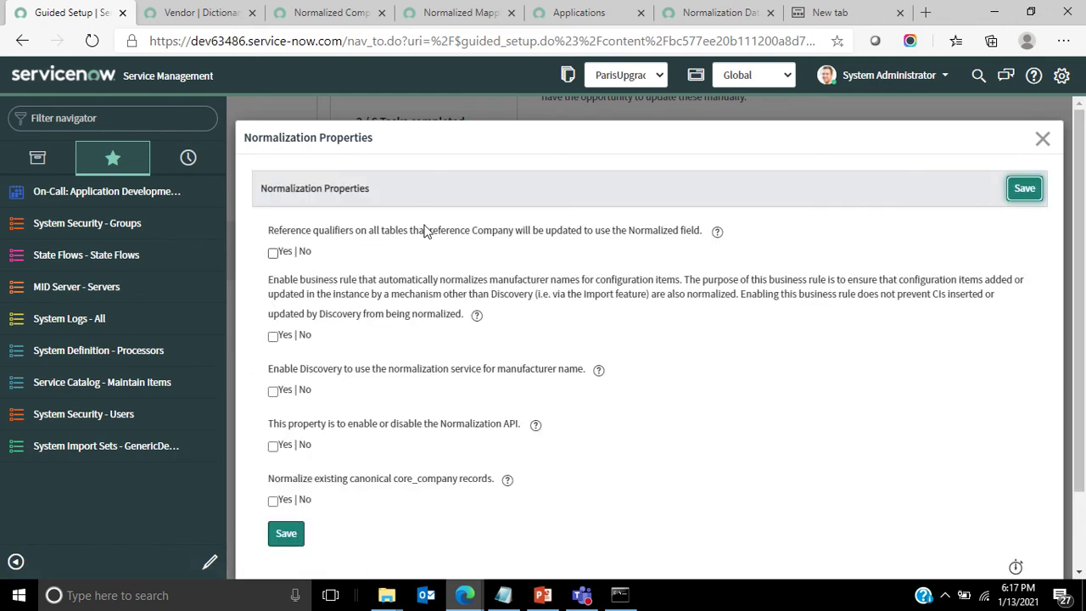
scroll(426, 228, "down", 1)
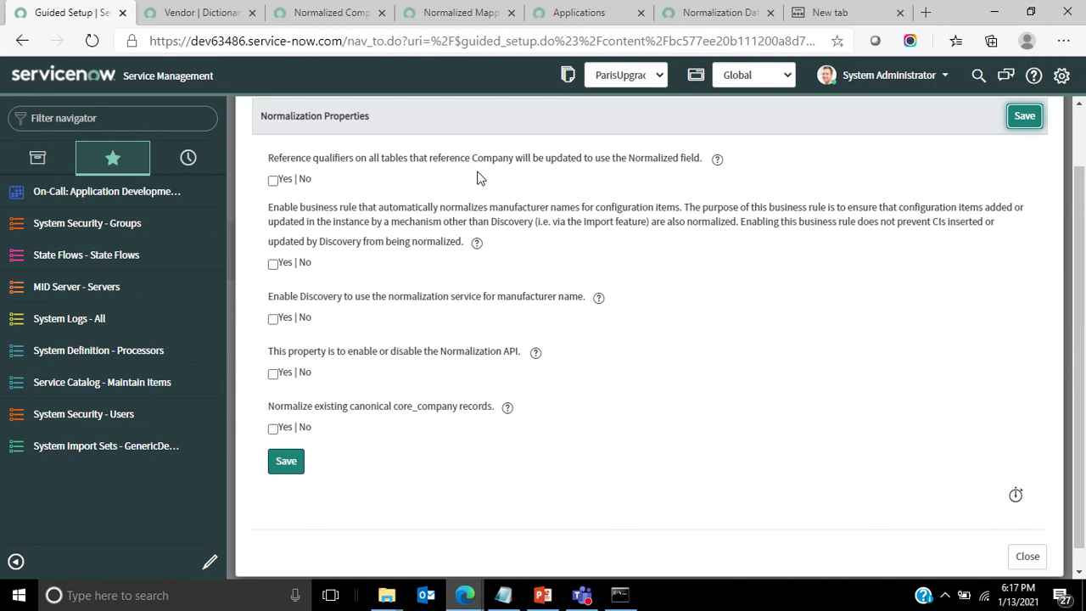
left_click_drag(628, 160, 709, 161)
left_click(272, 180)
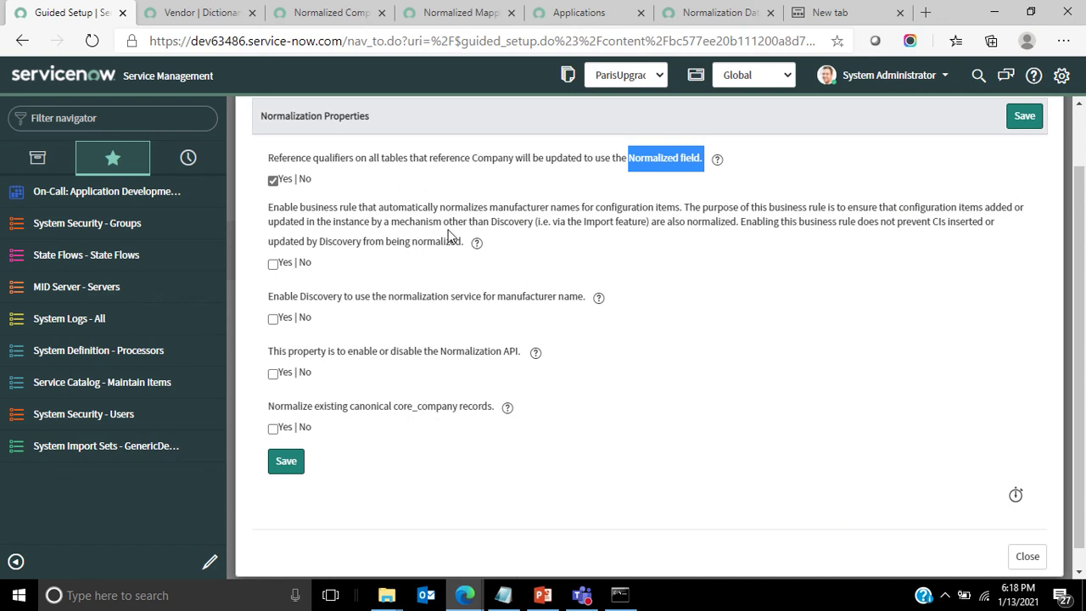
- Enable the business rule that automatically normalizes manufacturer names for configuration items
left_click_drag(651, 223, 735, 229)
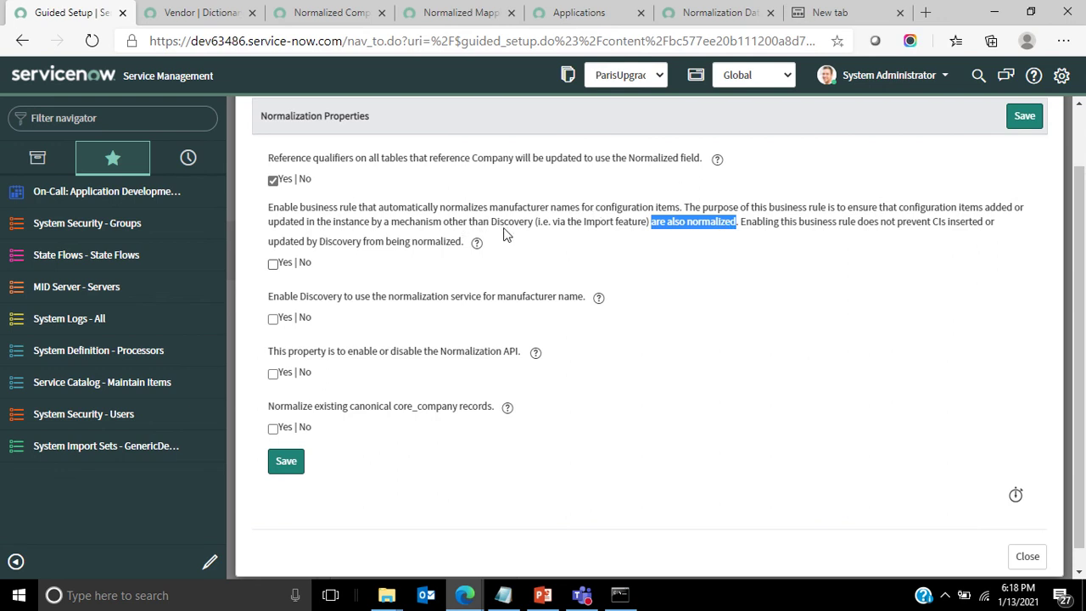
left_click_drag(491, 223, 534, 224)
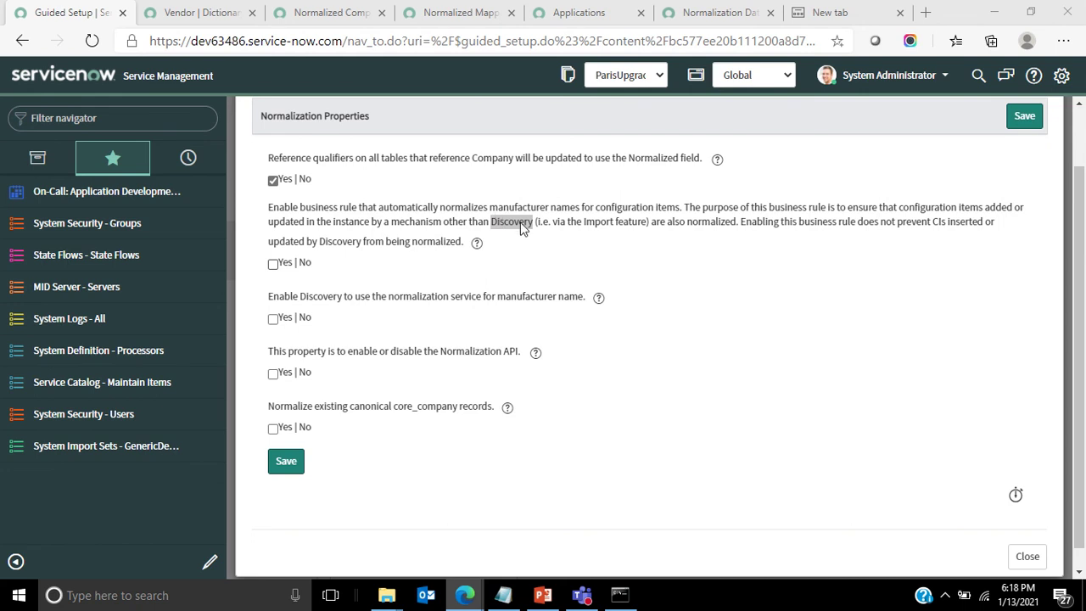
left_click(272, 263)
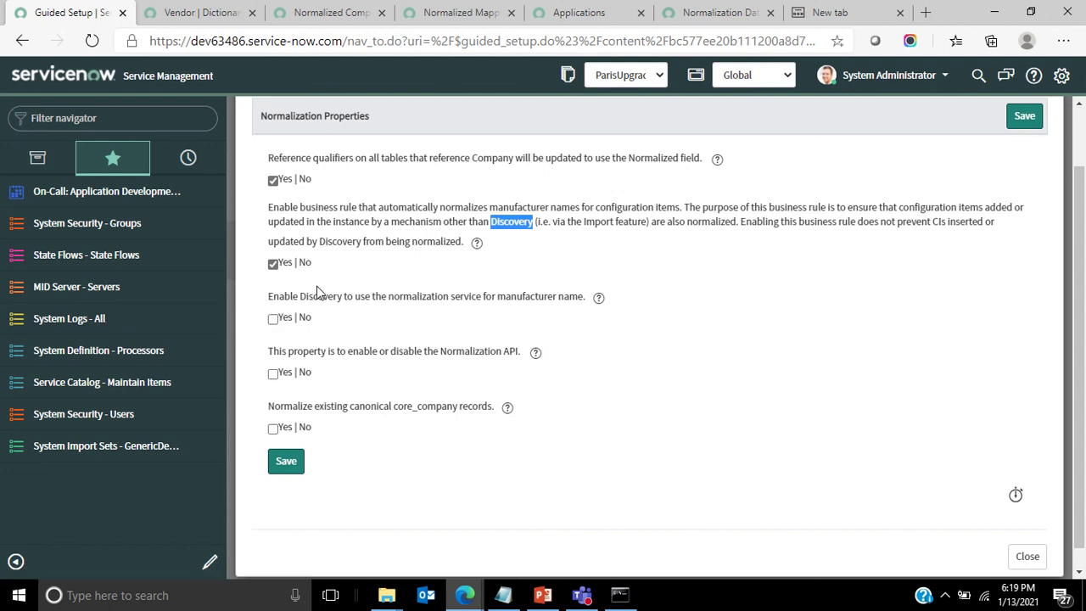
- Enable the Discovery normalization, Normalization API and canonical core_company properties, save them, and mark Normalization Properties as complete
left_click(273, 319)
mouse_move(538, 361)
left_click(274, 374)
left_click(275, 430)
left_click(286, 463)
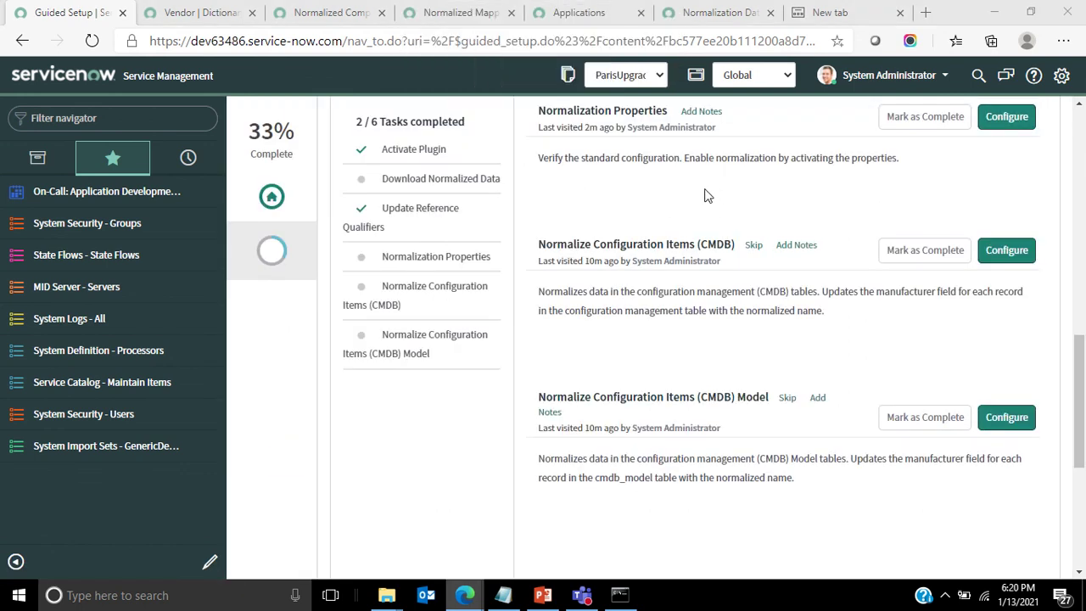
left_click(930, 118)
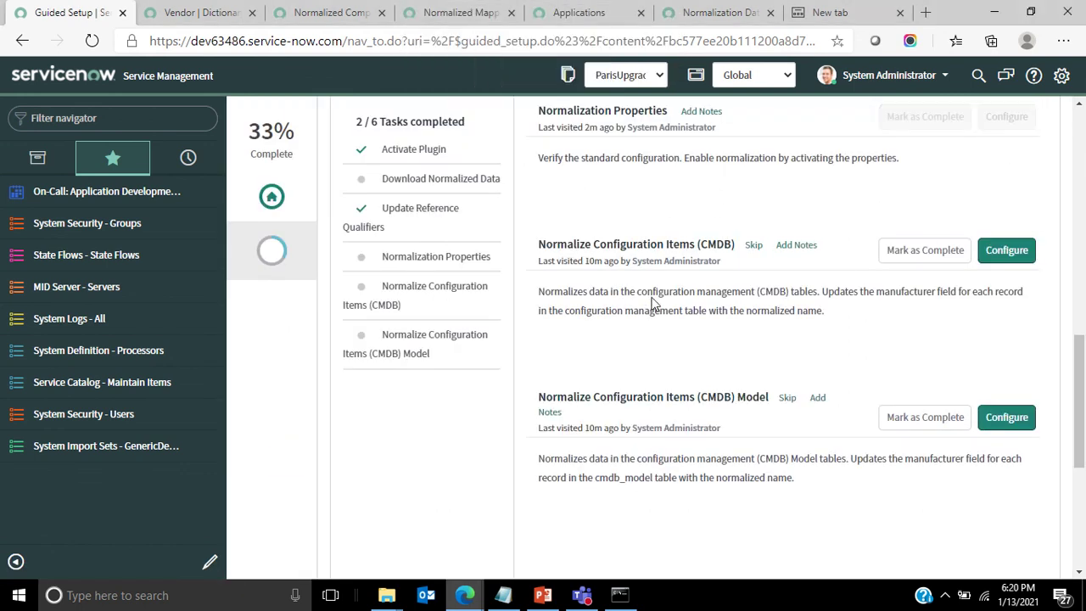
- Run the update for Normalize Configuration Items (CMDB) and close its dialog once it has finished
left_click(1010, 258)
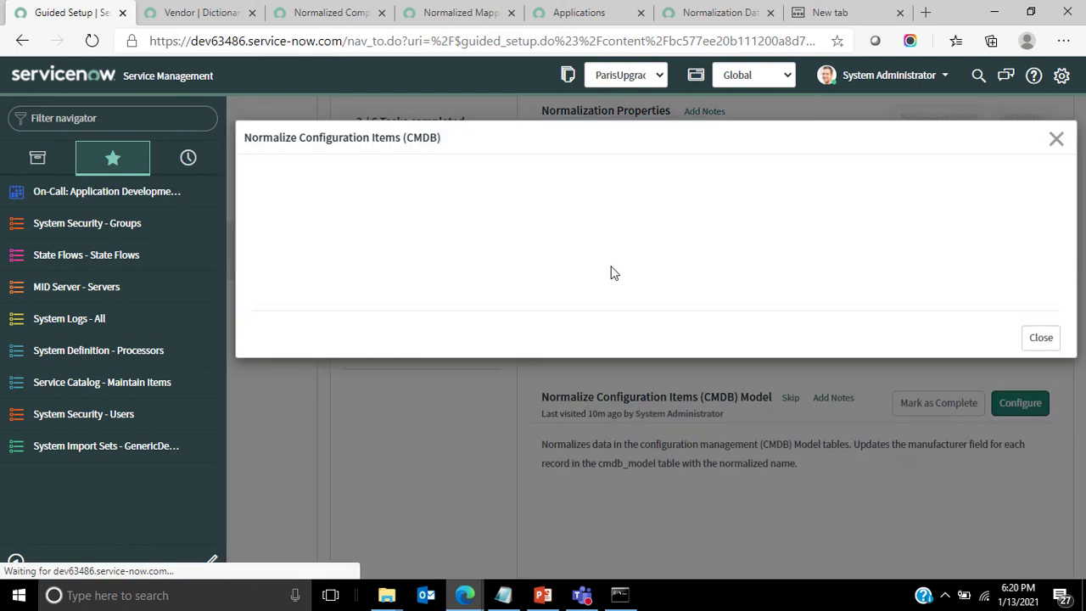
mouse_move(483, 4)
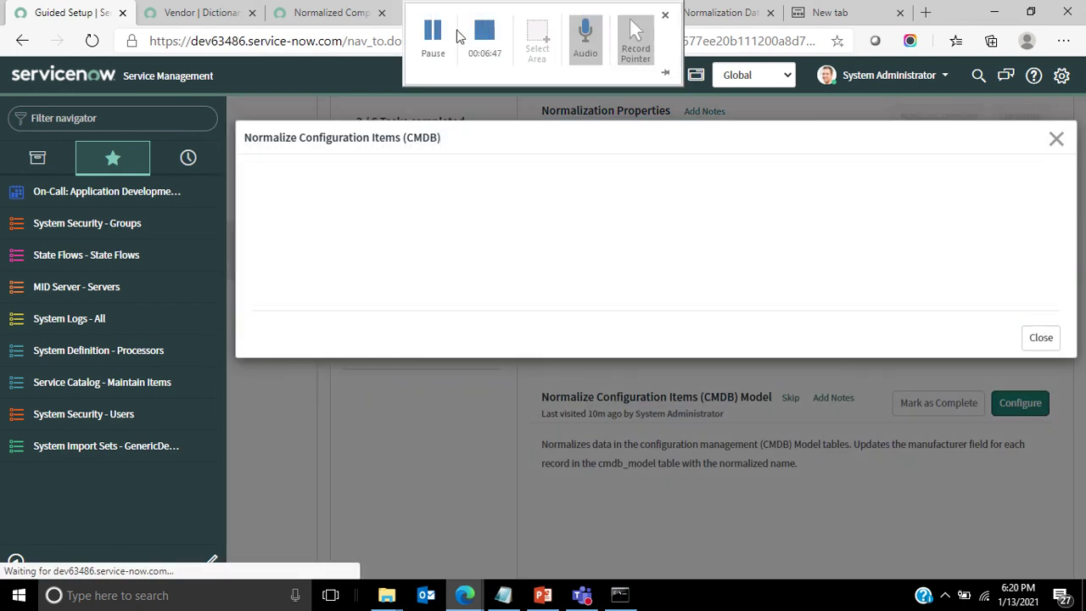
left_click(428, 61)
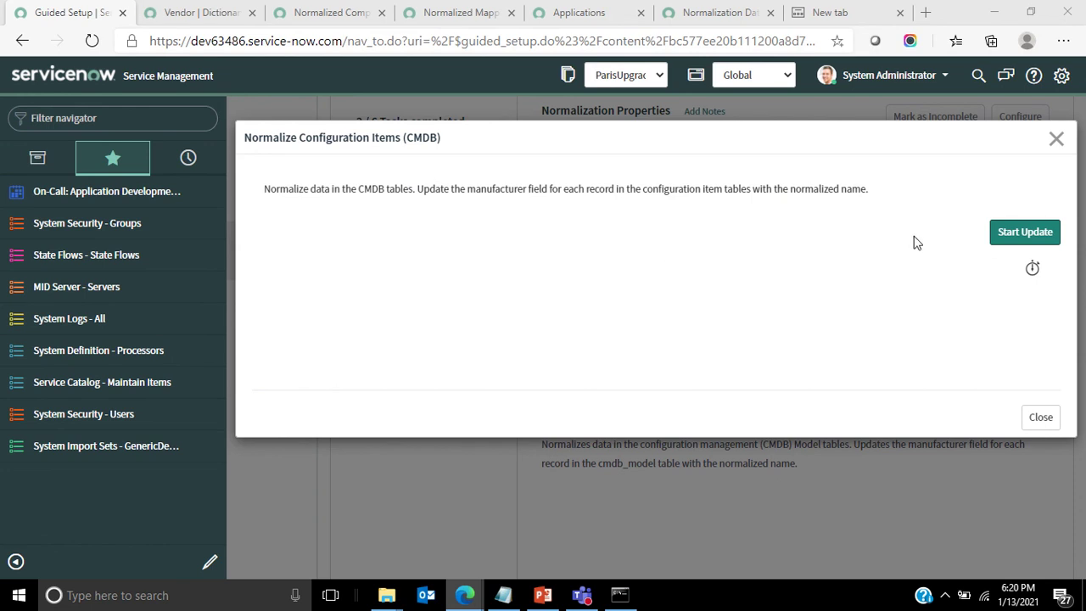
left_click(1031, 237)
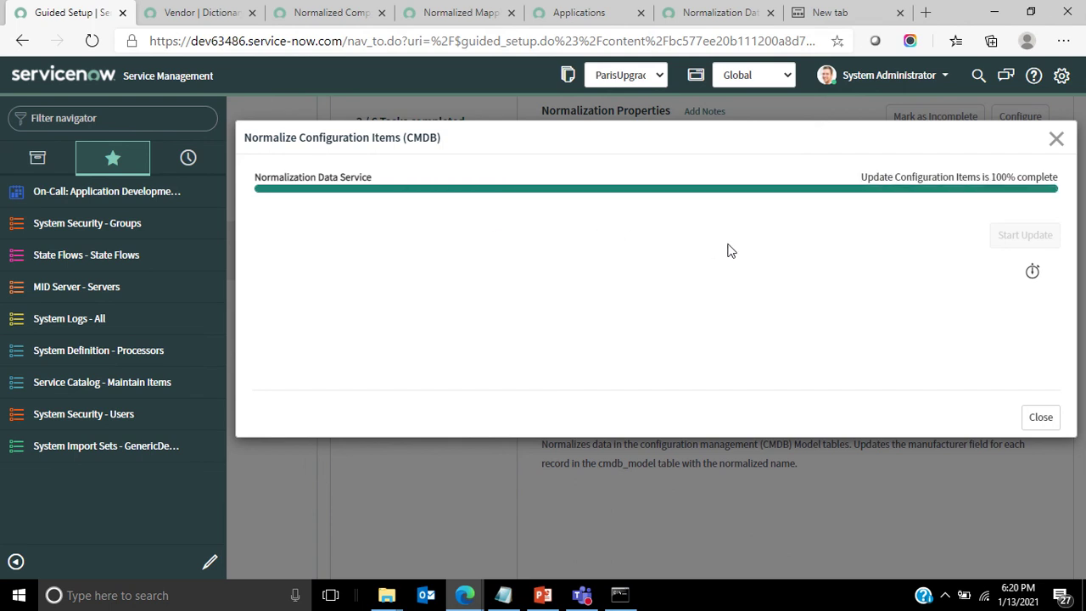
left_click(1038, 430)
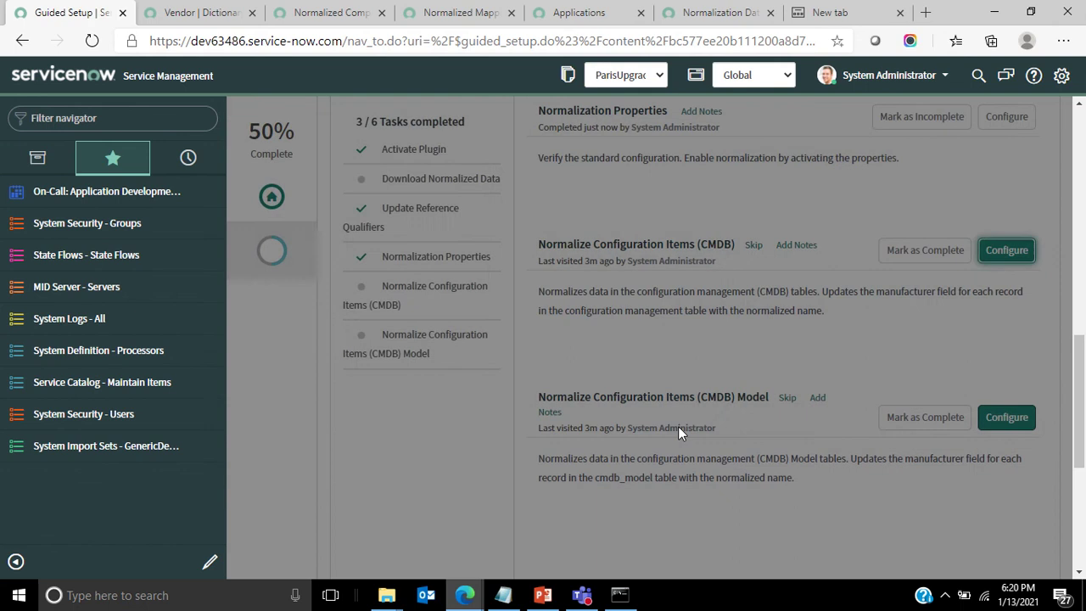
- Run the update for Normalize Configuration Items (CMDB) Model and close its dialog once it has finished
scroll(683, 399, "down", 2)
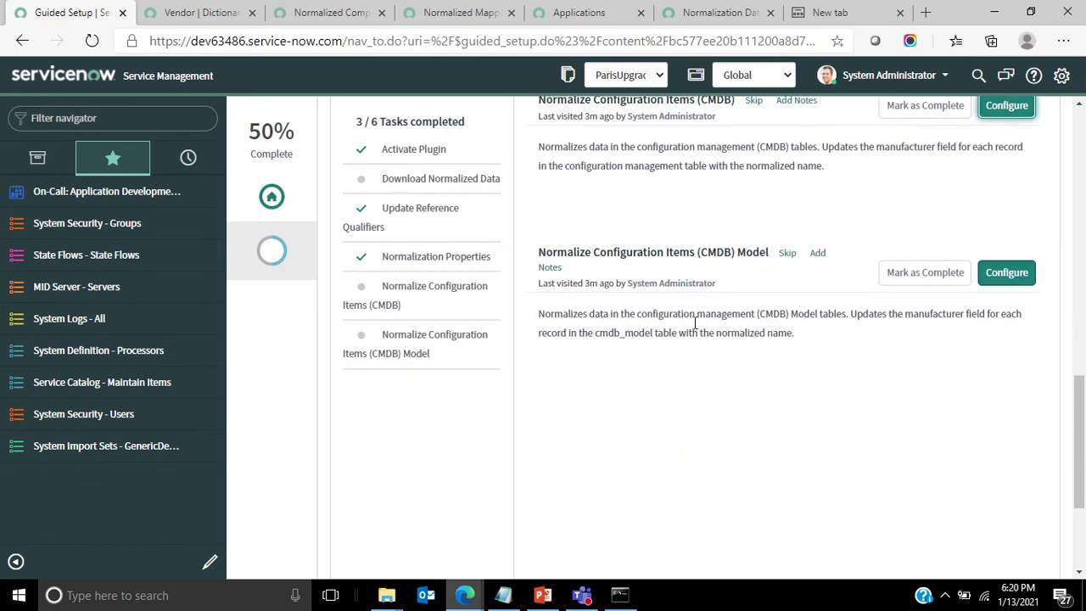
left_click(1007, 272)
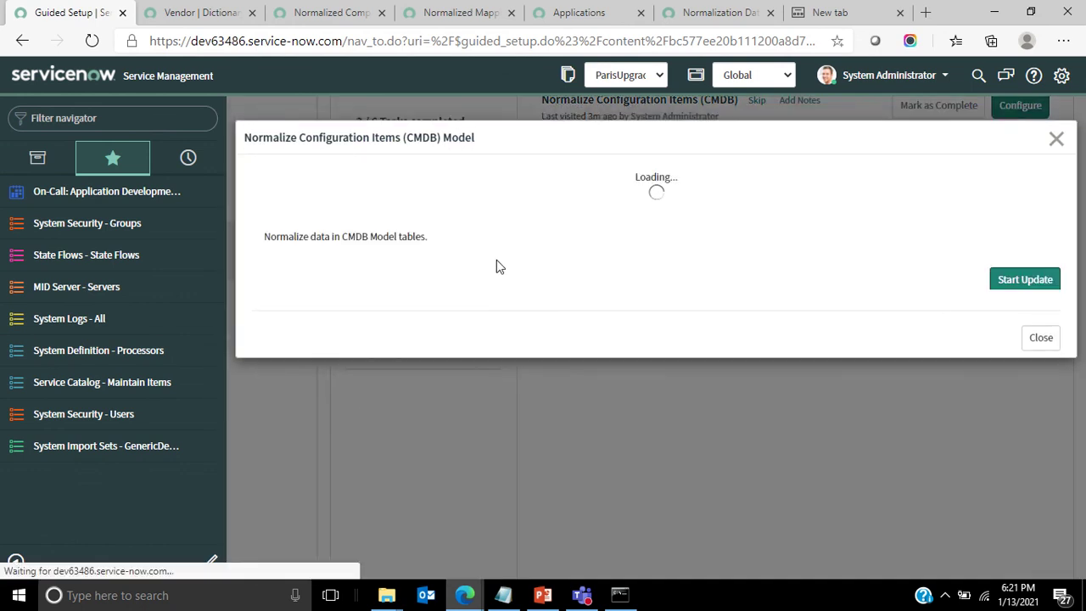
left_click(1020, 236)
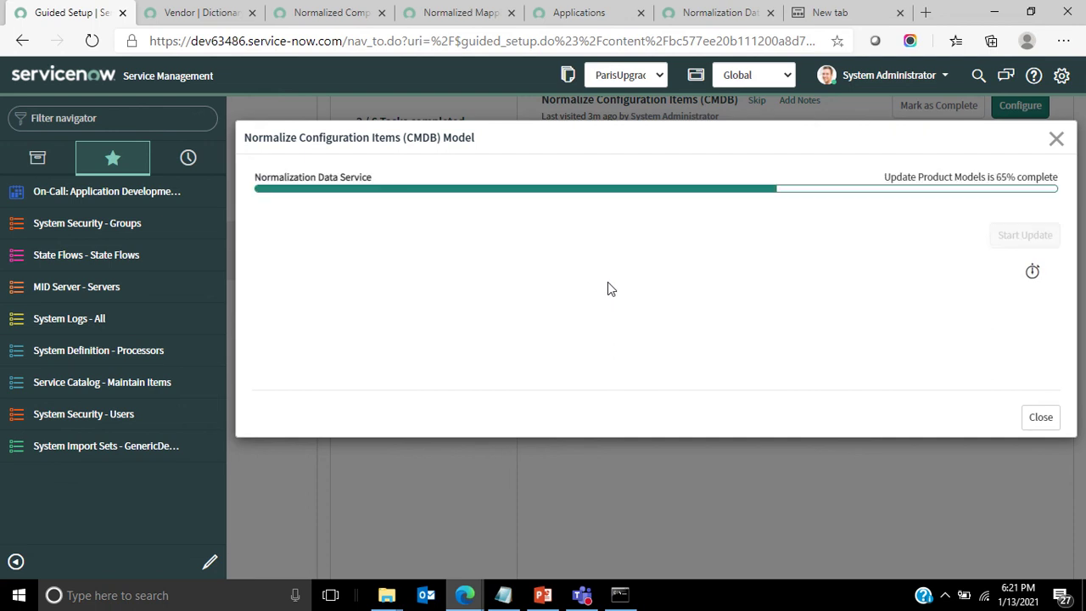
left_click(1038, 430)
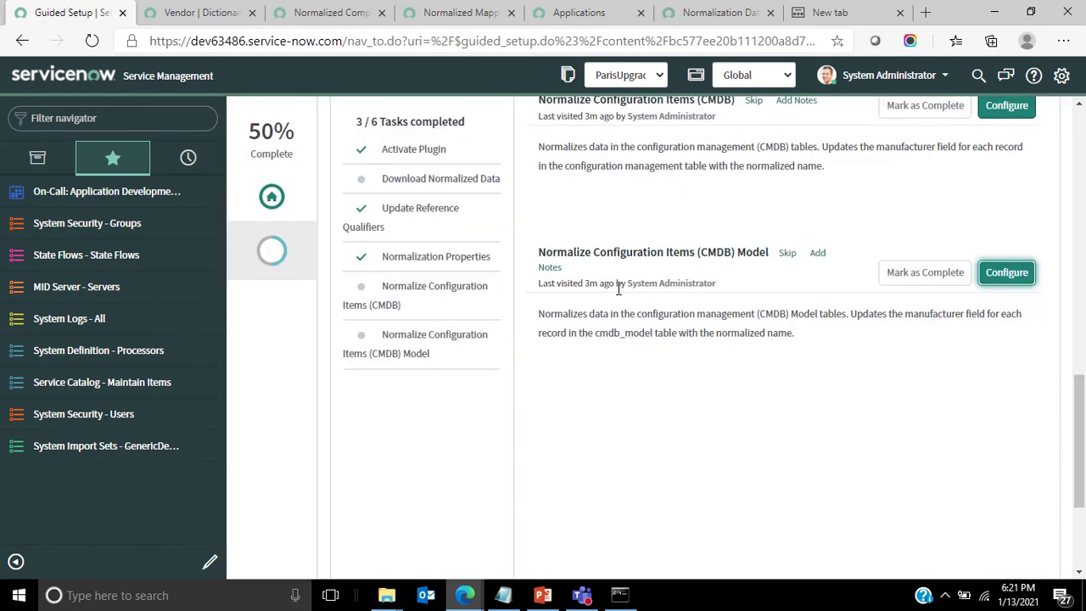
- Mark both Normalize Configuration Items tasks, Download Normalized Data and Normalization Properties as complete in the guided setup
scroll(618, 288, "up", 2)
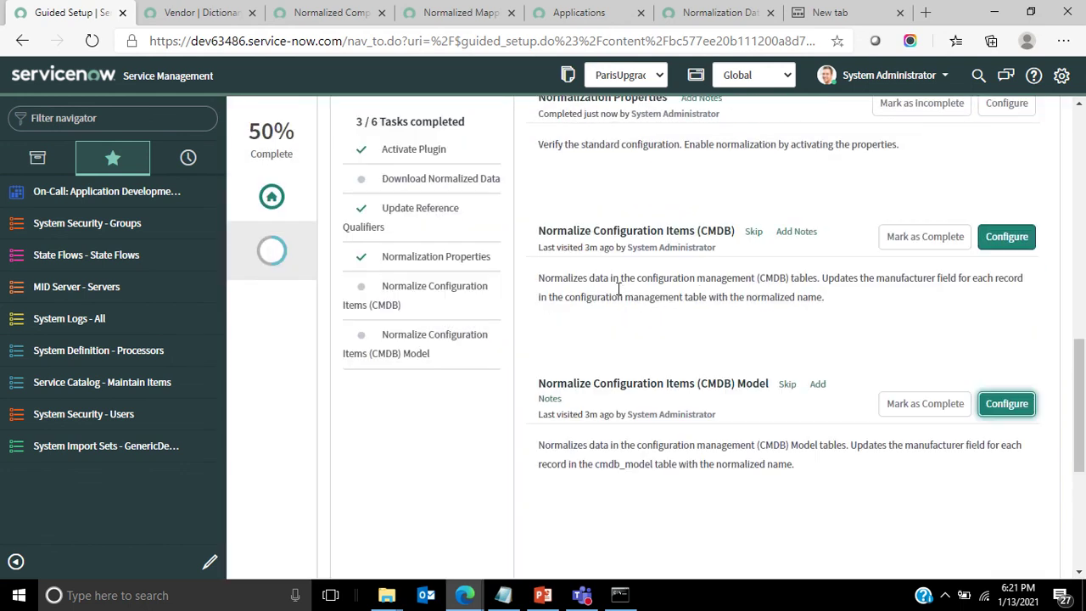
left_click(925, 250)
left_click(912, 411)
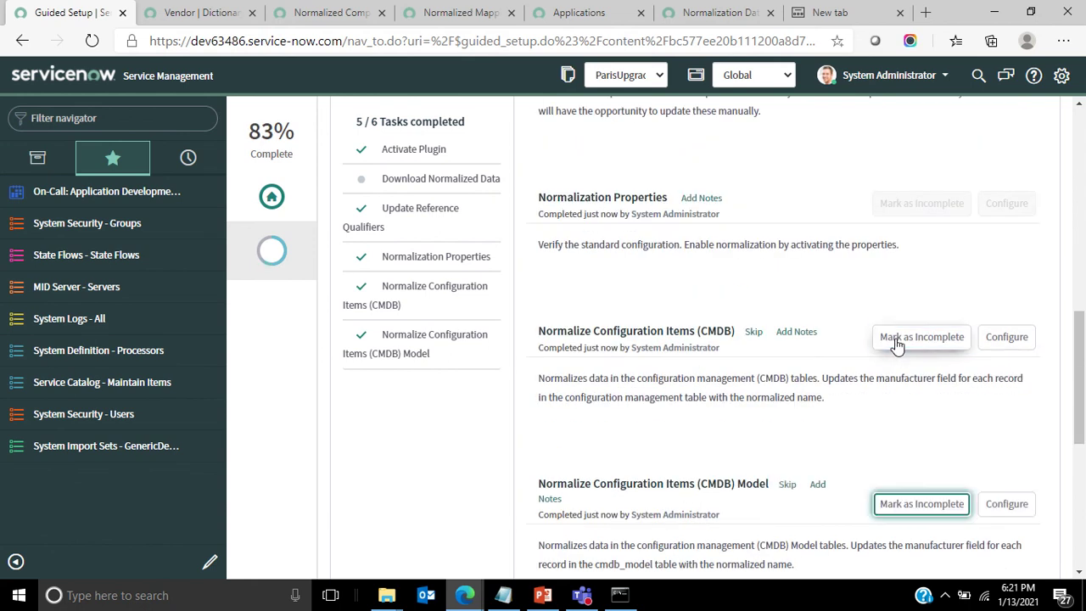
scroll(871, 413, "down", 4)
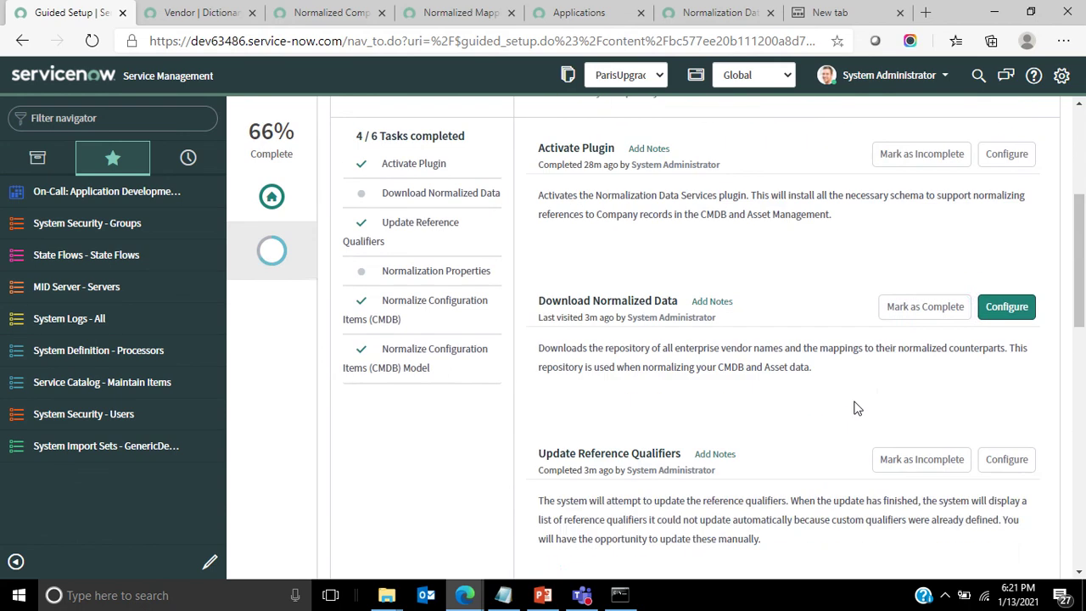
scroll(895, 393, "down", 4)
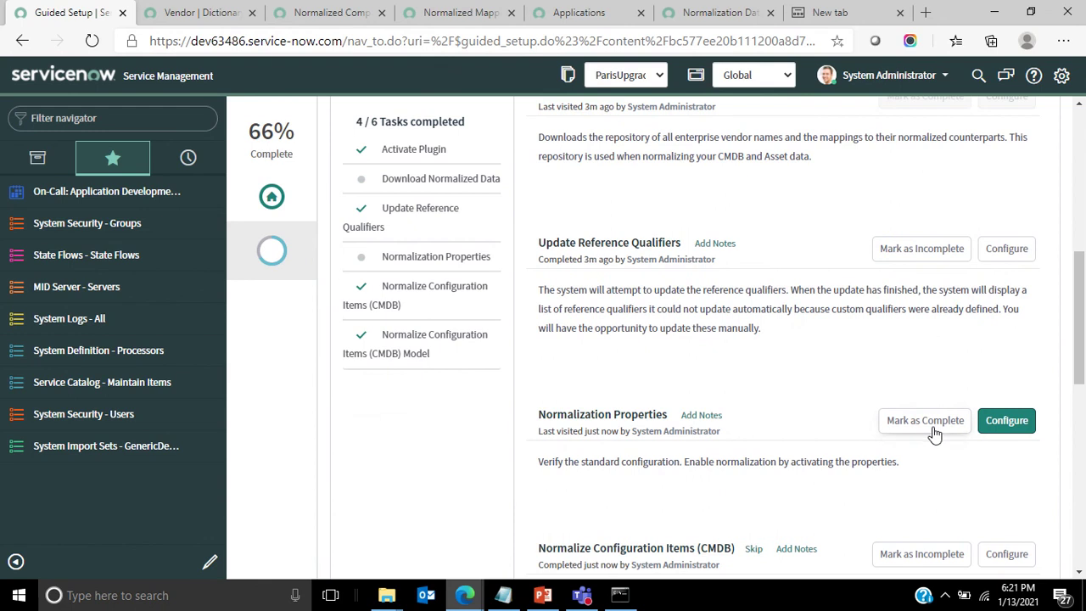
left_click(929, 423)
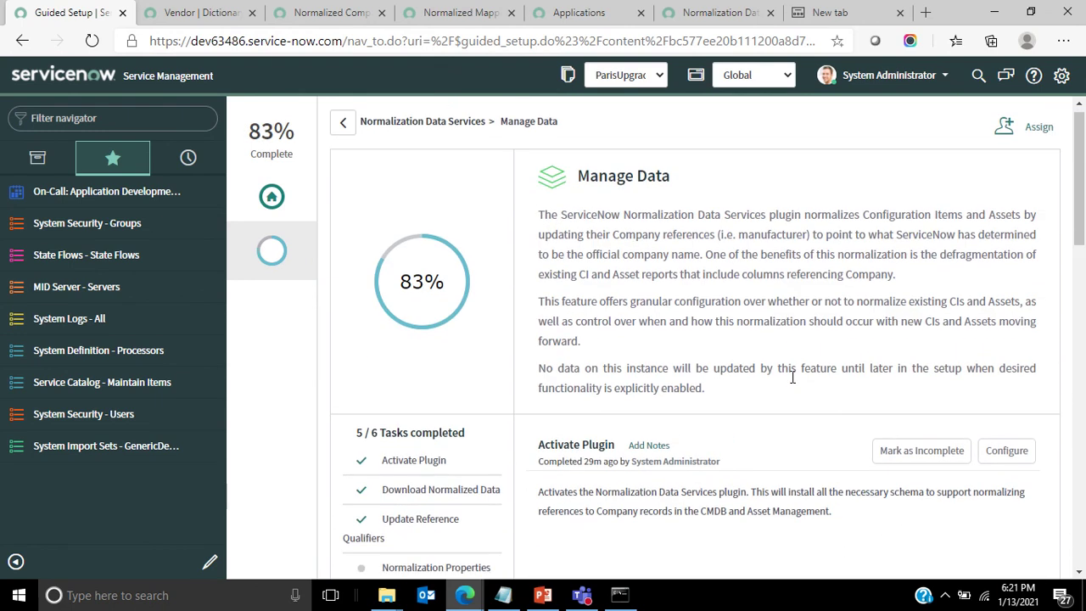
- Open the list of the cmdb_ci table in its own browser tab with cmdb_ci.LIST
left_click(91, 118)
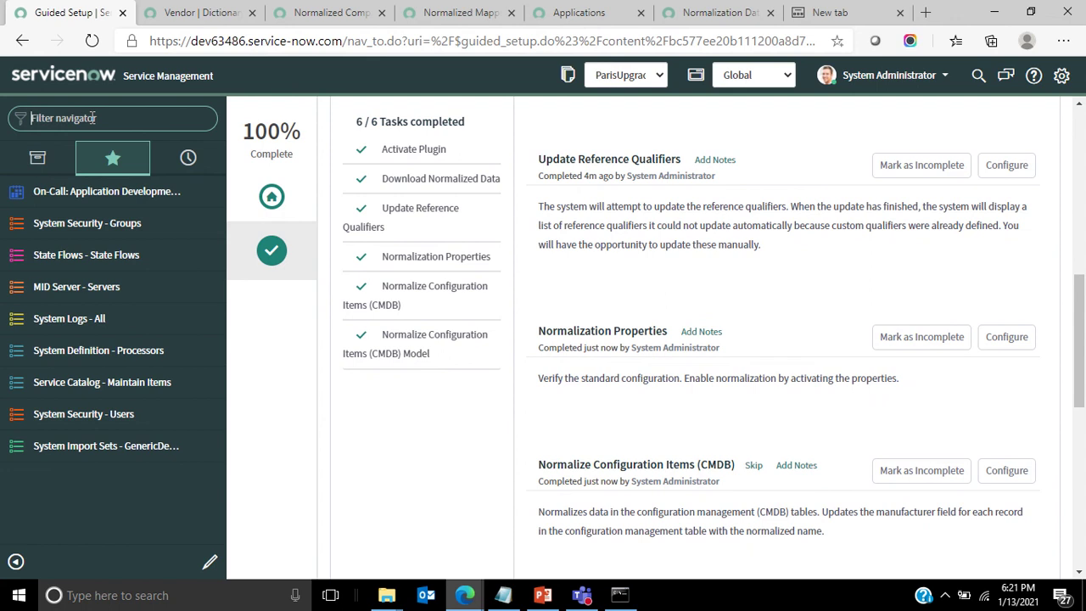
type("cmdb_ci")
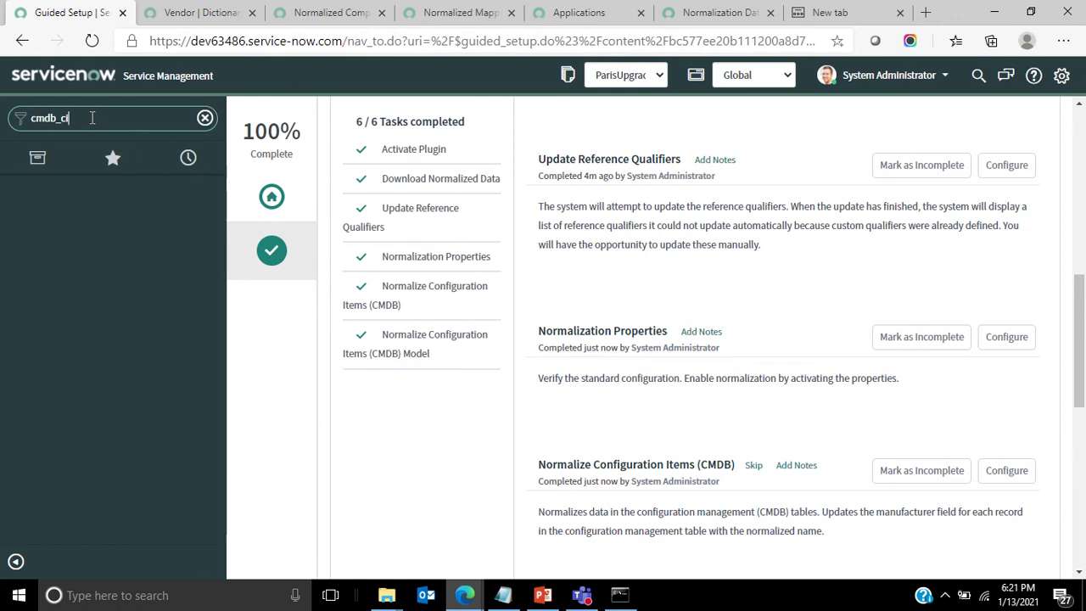
type(".LIST")
key("Return")
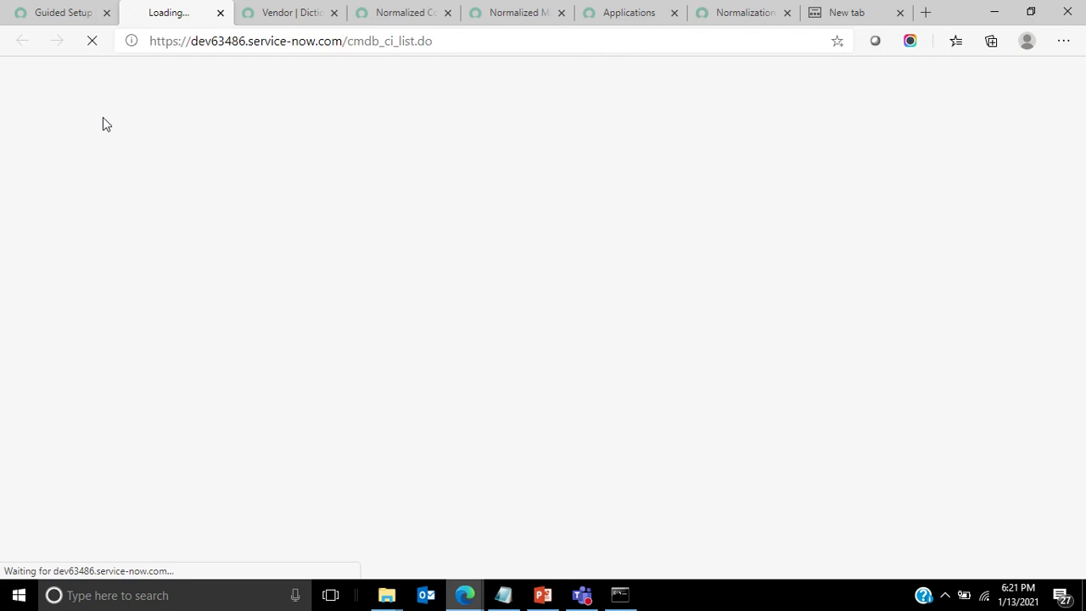
mouse_move(351, 5)
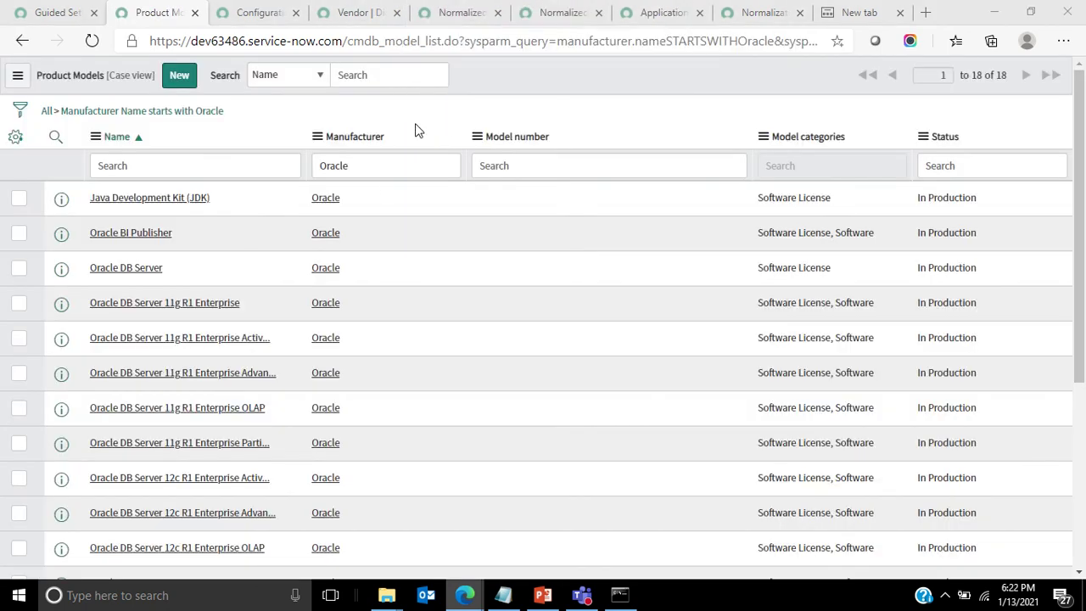
- Review the manufacturers of the product models filtered by Oracle and compare them with the Normalized Mappings for Oracle
scroll(361, 226, "down", 3)
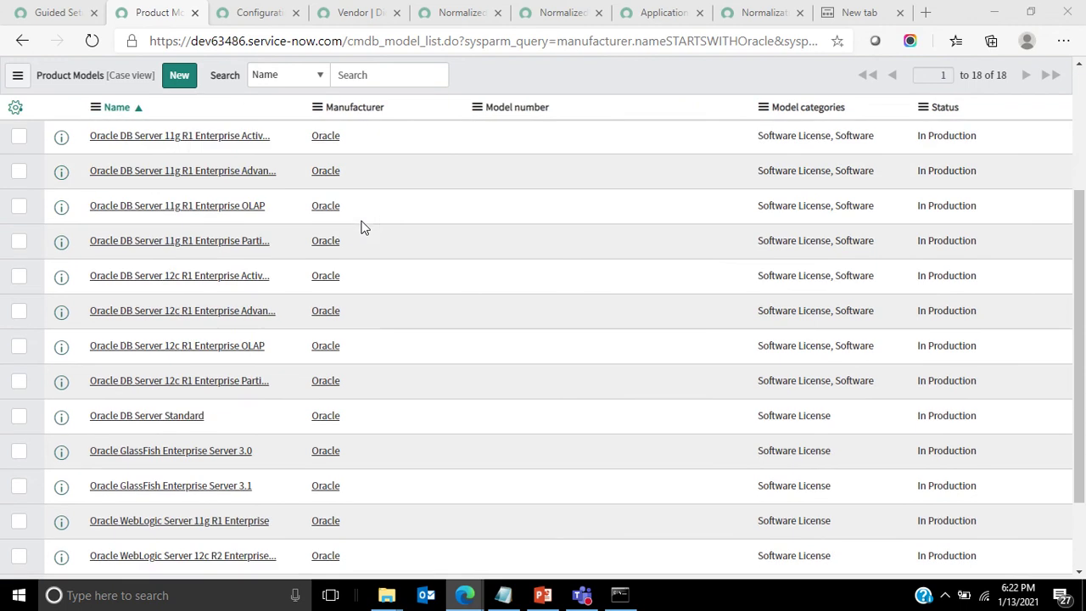
scroll(361, 227, "down", 2)
scroll(361, 227, "up", 5)
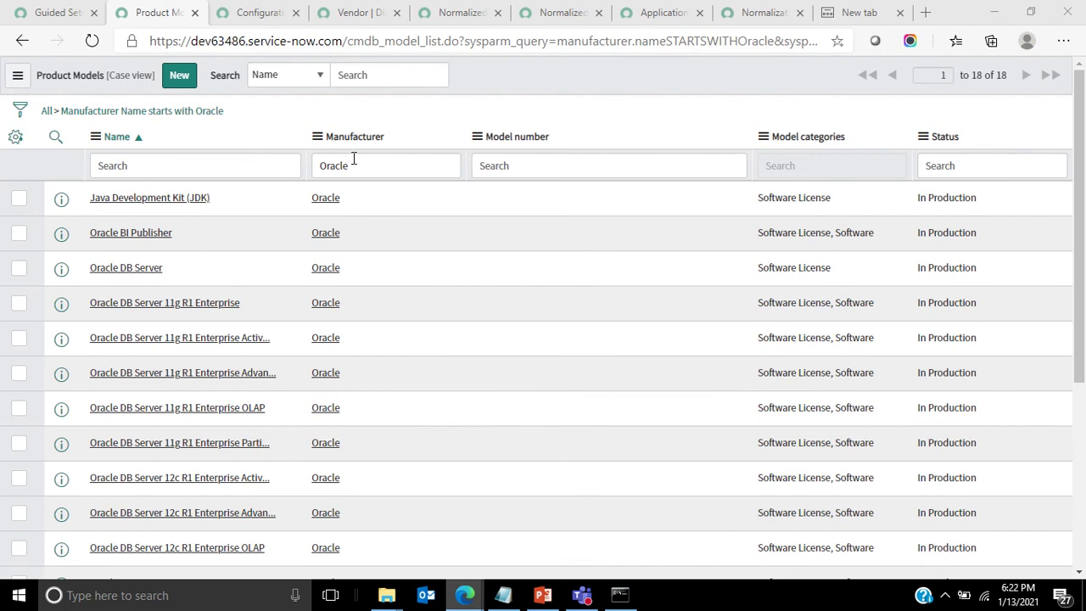
left_click(469, 14)
left_click(543, 13)
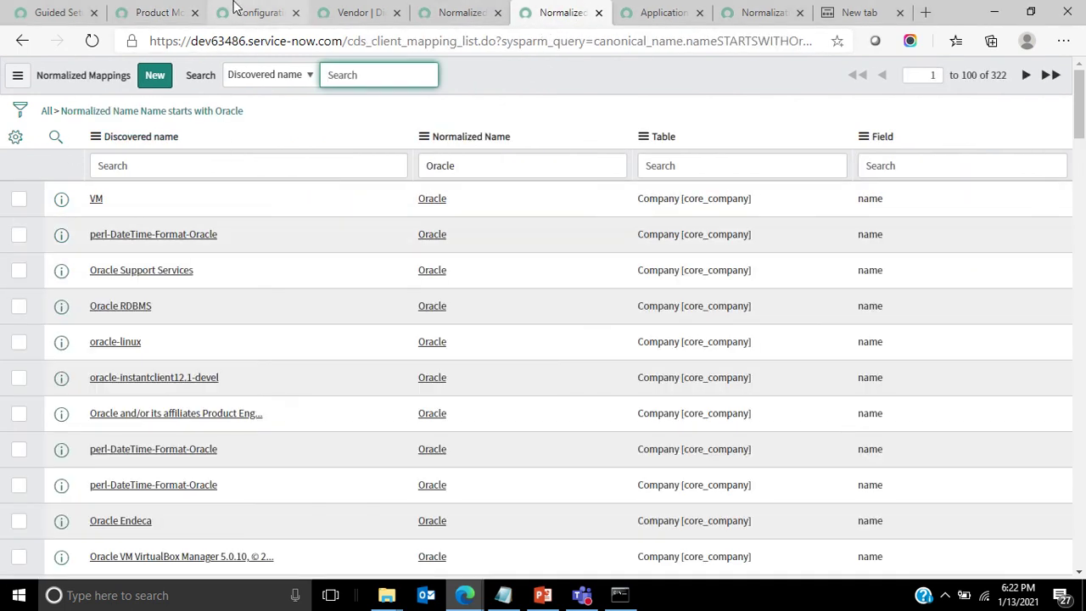
left_click(161, 13)
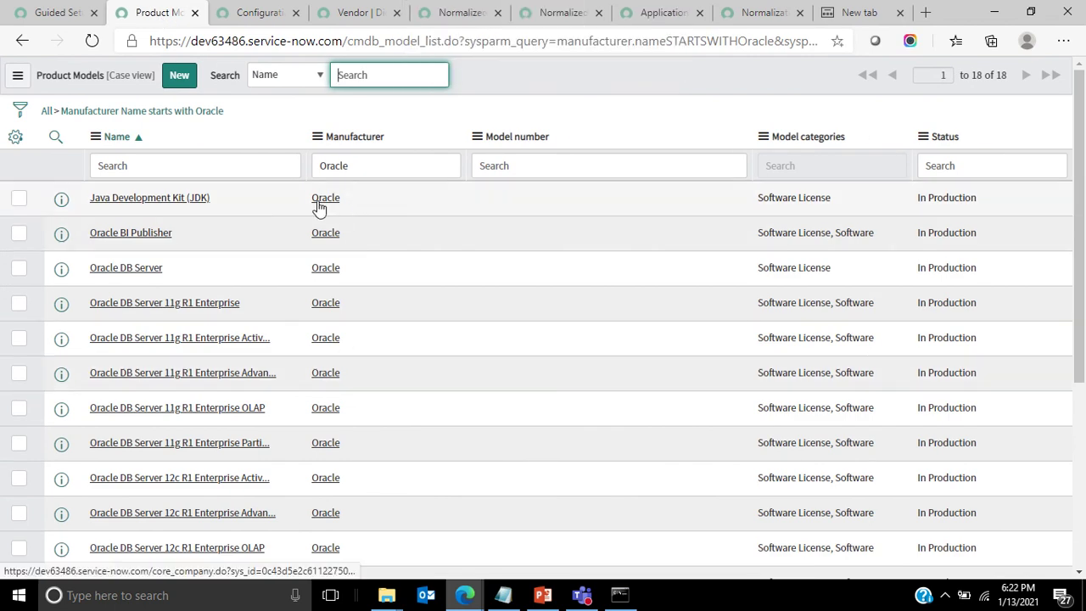
- Filter the Configuration Items list by the manufacturer Oracle to check the normalized names
left_click(262, 13)
left_click(331, 165)
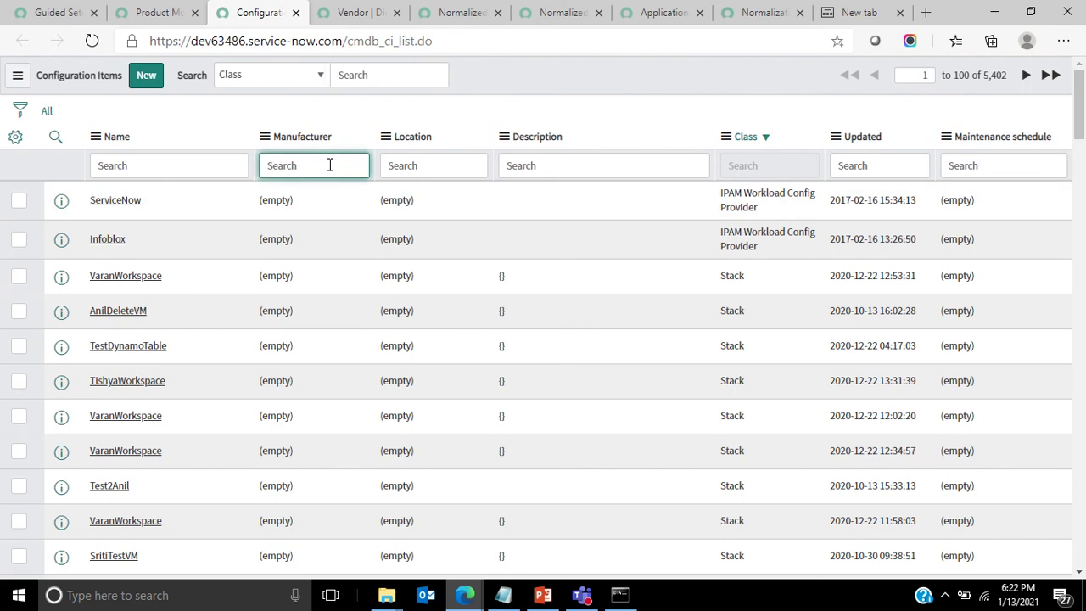
type("Oracle")
key("Return")
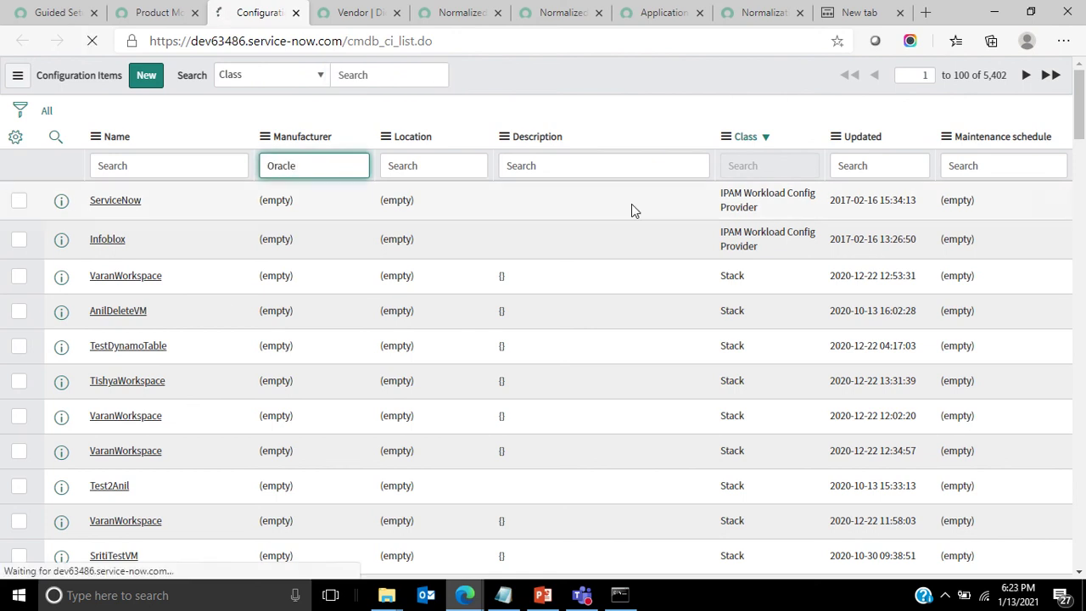
mouse_move(549, 2)
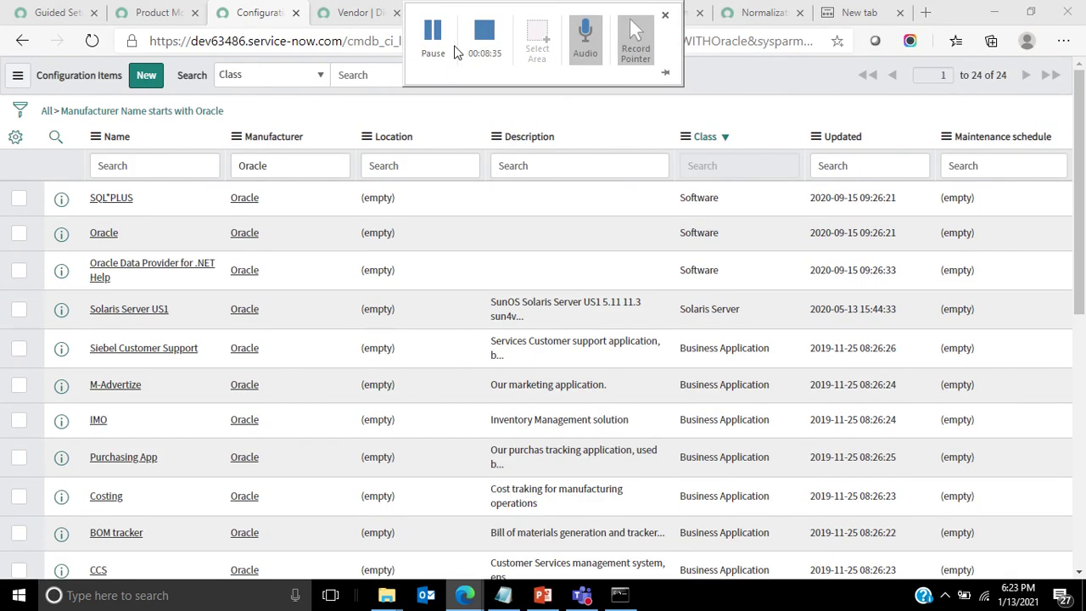